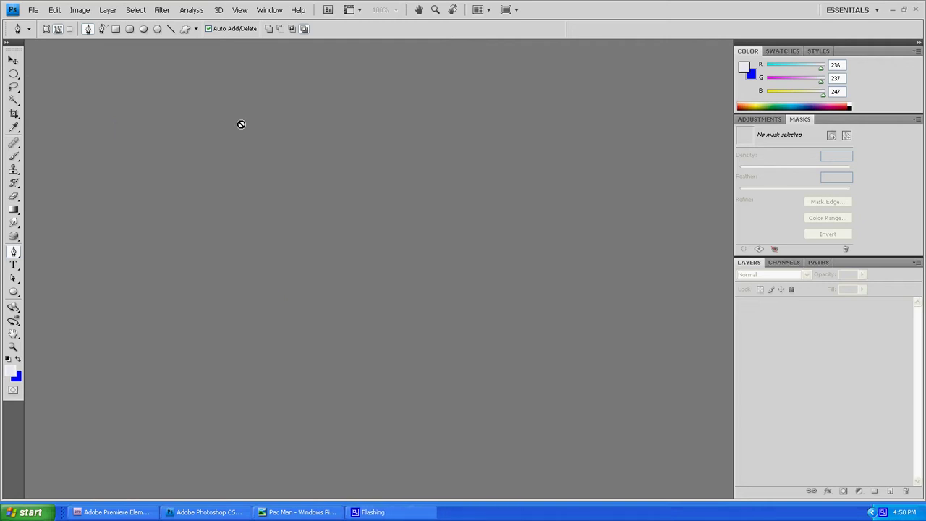
# Step: Bring the Pac Man reference picture forward and move its viewer window up slightly
pyautogui.click(301, 512)
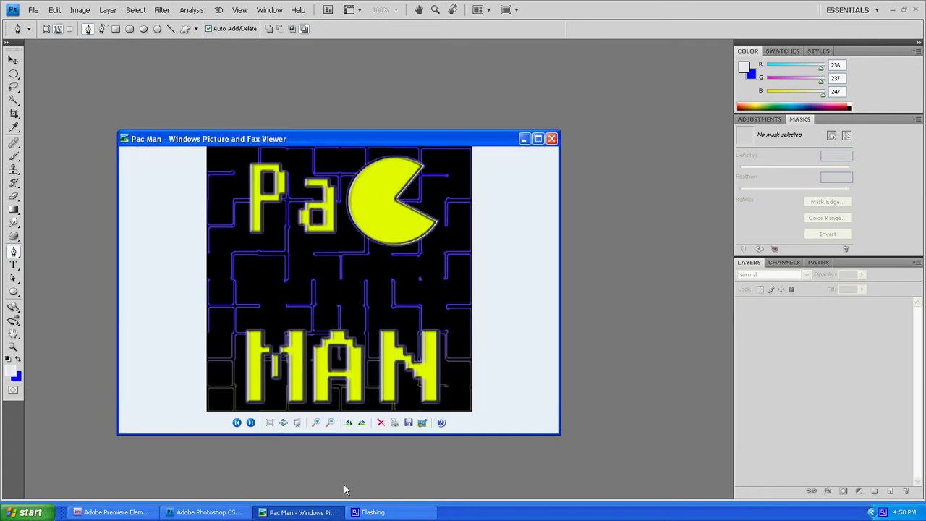
pyautogui.moveTo(378, 139); pyautogui.dragTo(388, 89)
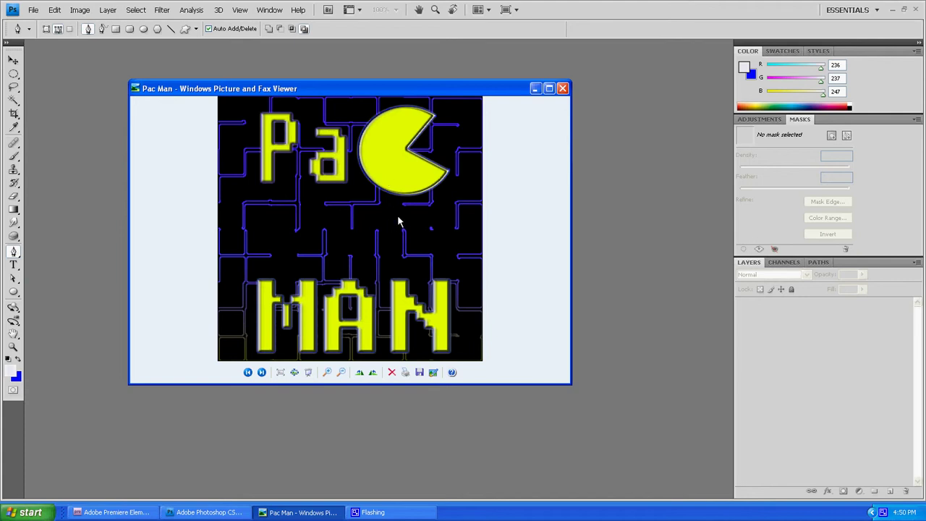
# Step: Close the reference viewer and create a new blank 500×500 px document
pyautogui.click(562, 89)
pyautogui.click(34, 9)
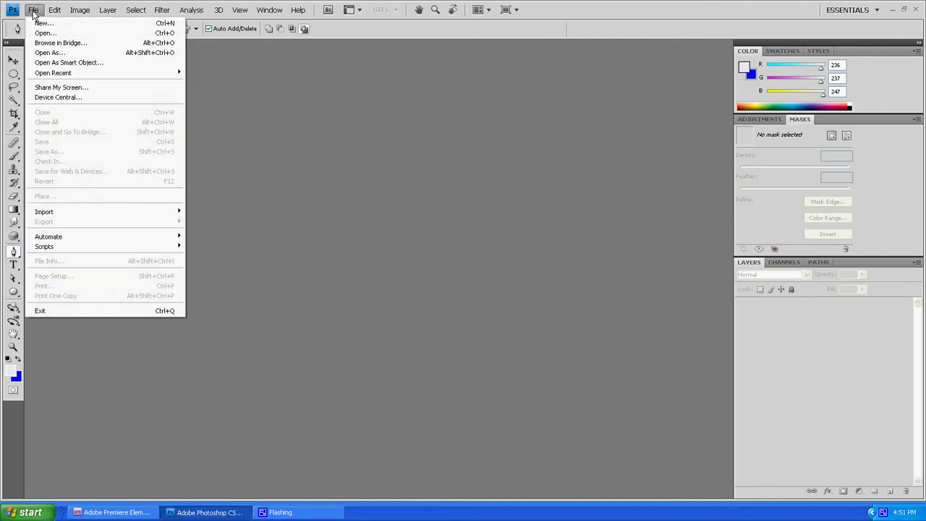
pyautogui.click(42, 22)
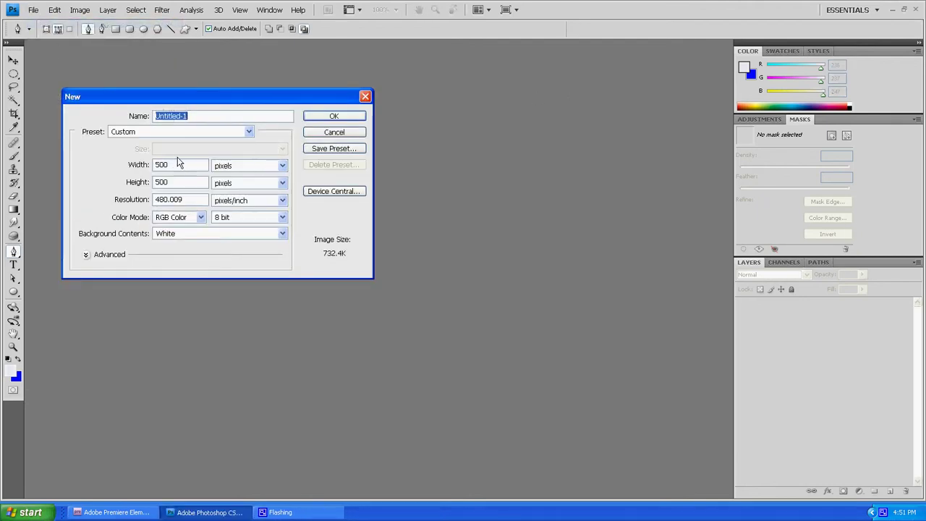
pyautogui.click(338, 115)
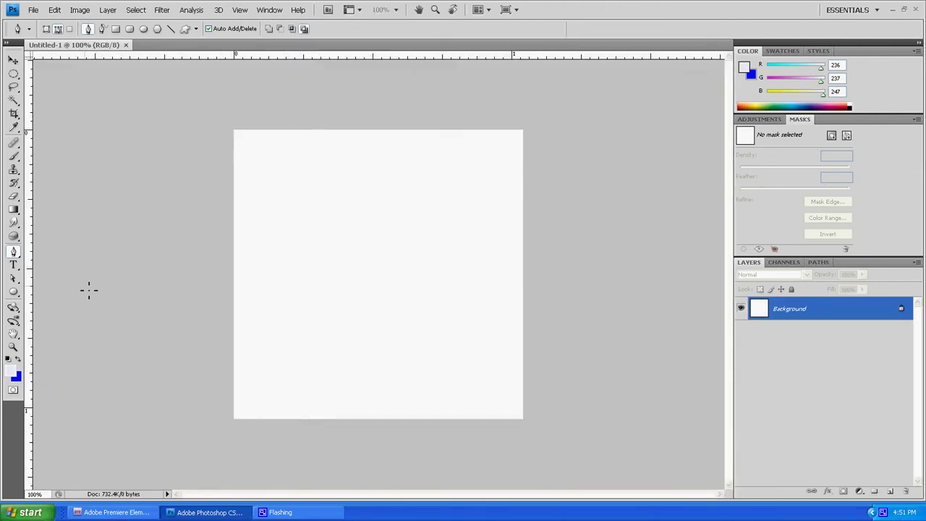
# Step: Set the foreground colour to near-black 030304
pyautogui.click(11, 371)
pyautogui.click(570, 328)
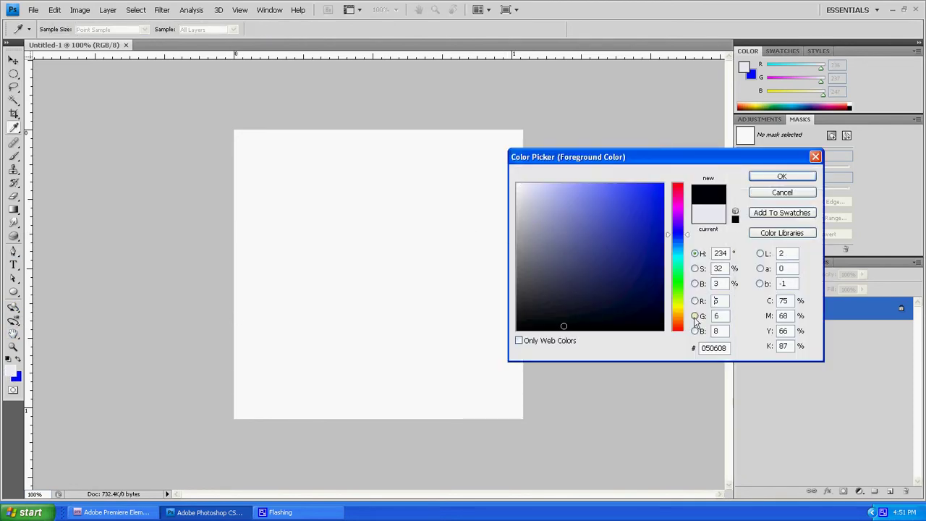
pyautogui.click(784, 178)
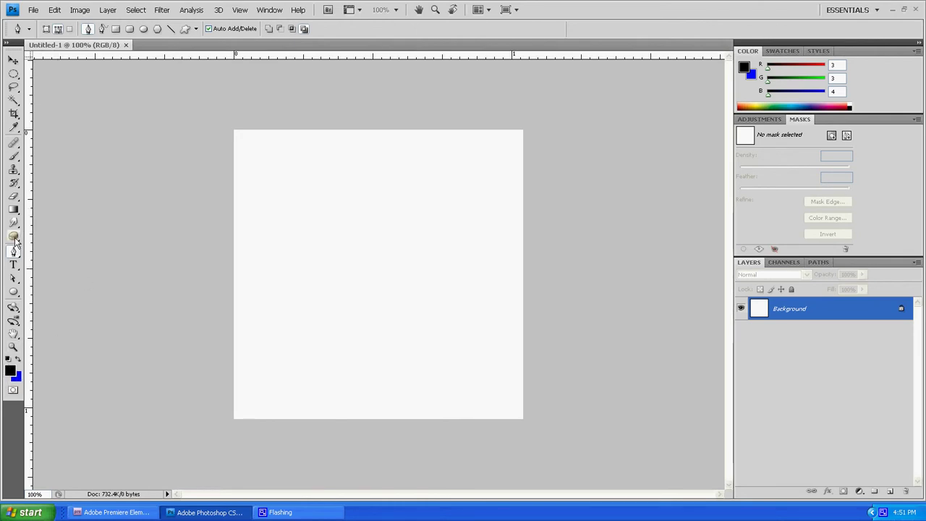
pyautogui.click(17, 215)
# Step: Fill the canvas with a vertical black-to-blue gradient and apply the Stylize Tiles filter with defaults
pyautogui.click(56, 208)
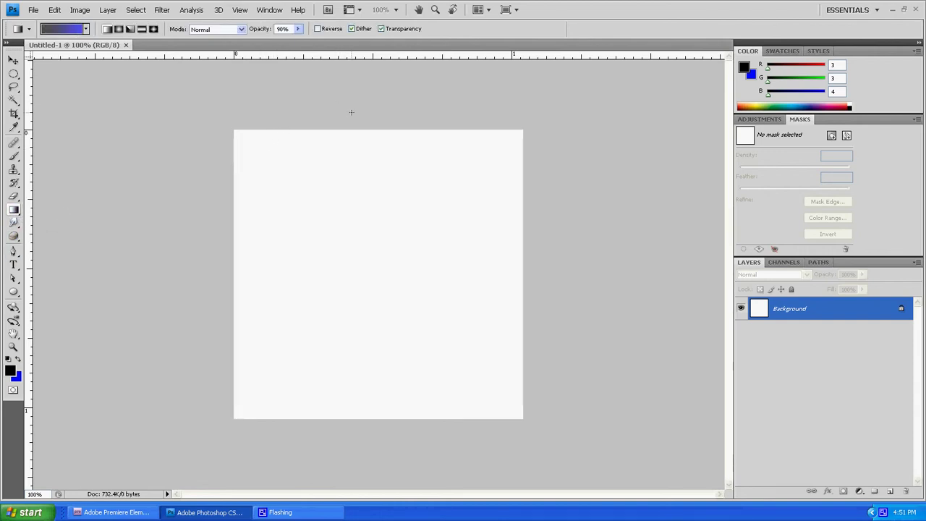
pyautogui.moveTo(365, 122); pyautogui.dragTo(370, 482)
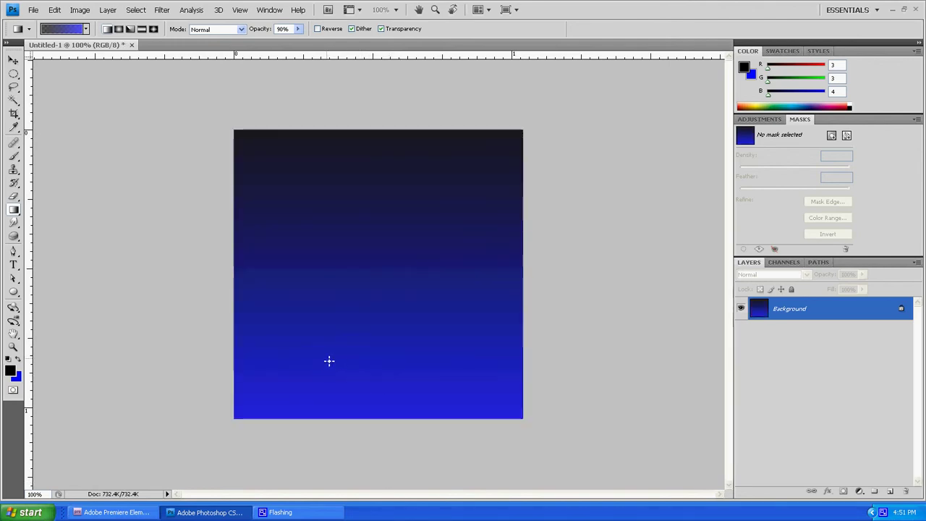
pyautogui.click(163, 12)
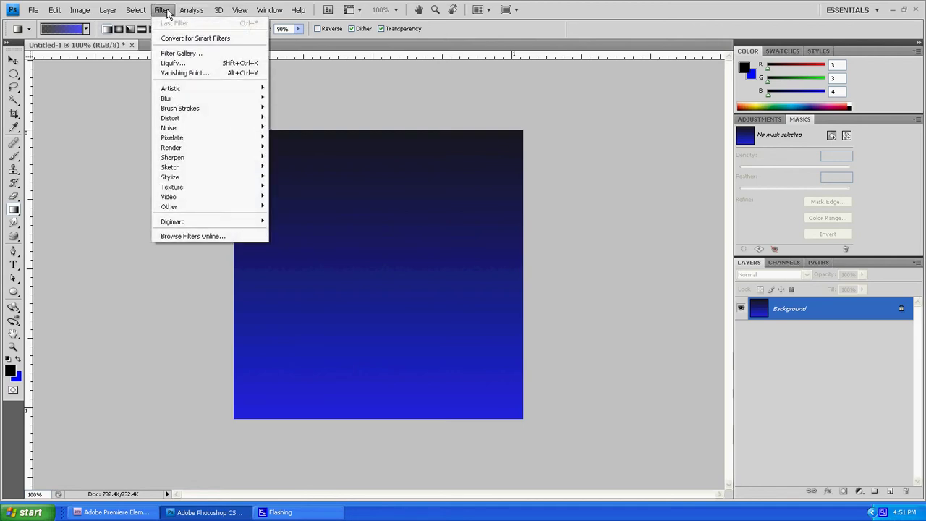
pyautogui.moveTo(221, 181)
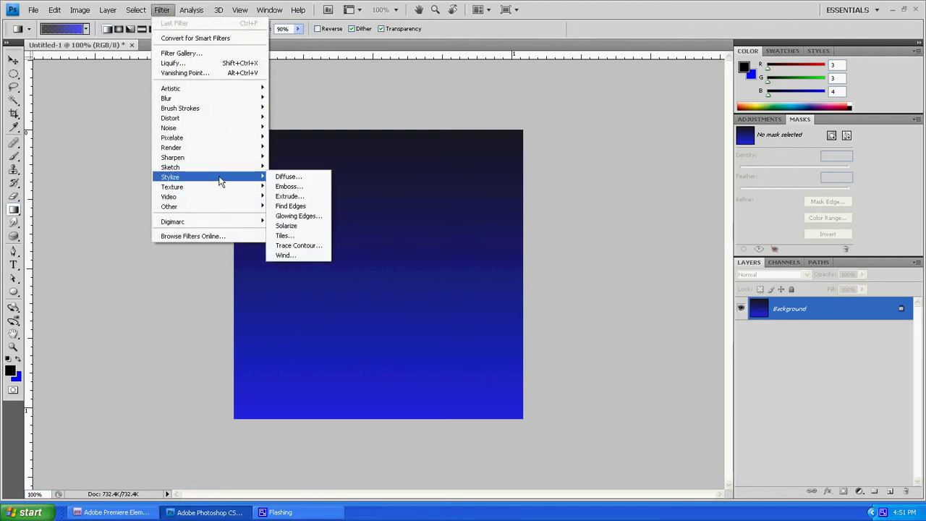
pyautogui.click(305, 236)
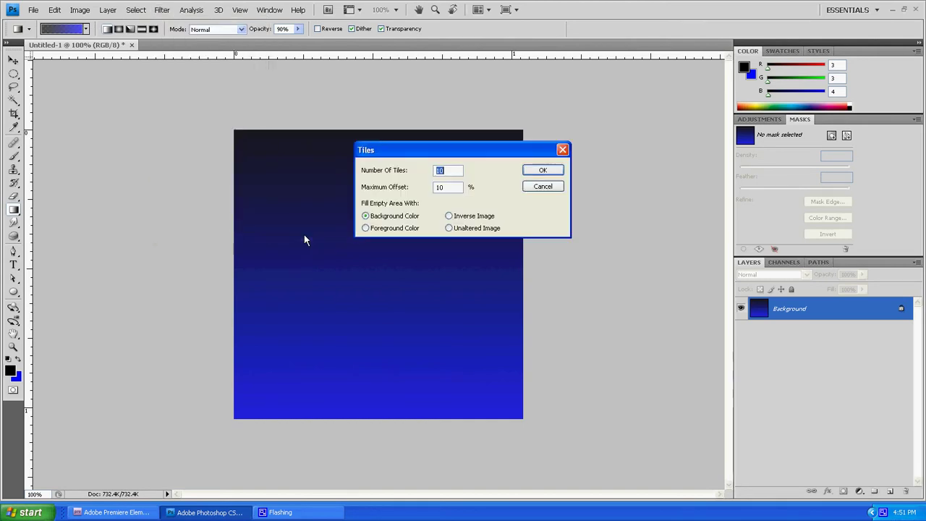
pyautogui.click(542, 171)
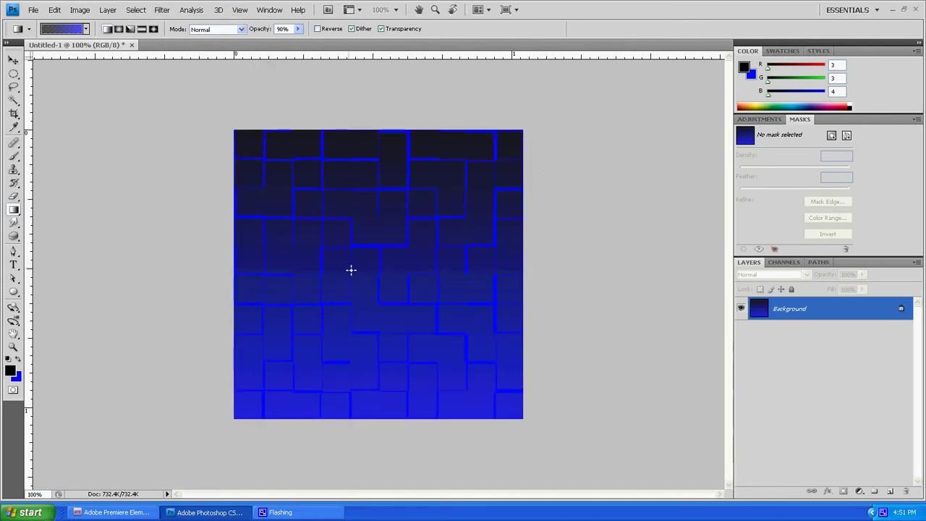
# Step: Apply Glowing Edges (Edge Width 2, Brightness 6, Smoothness 5) from the Filter Gallery to the tiles
pyautogui.click(162, 10)
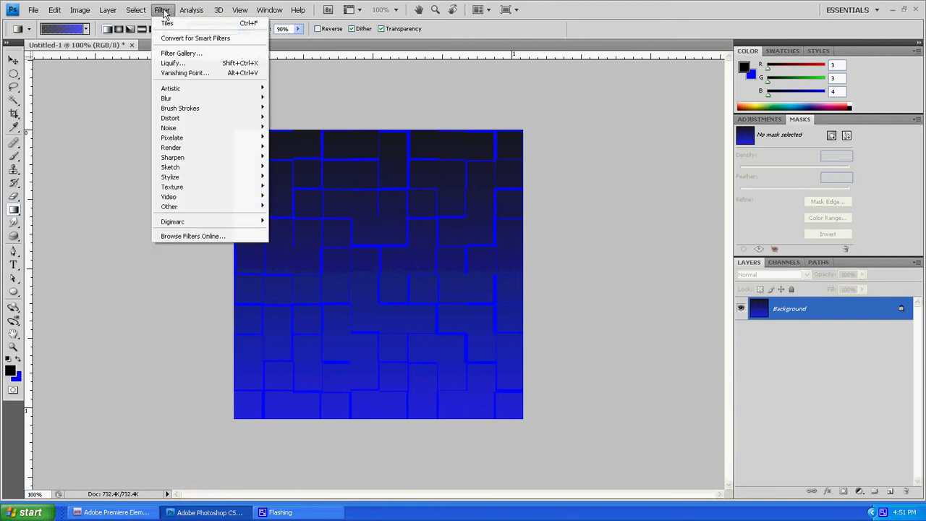
pyautogui.moveTo(206, 178)
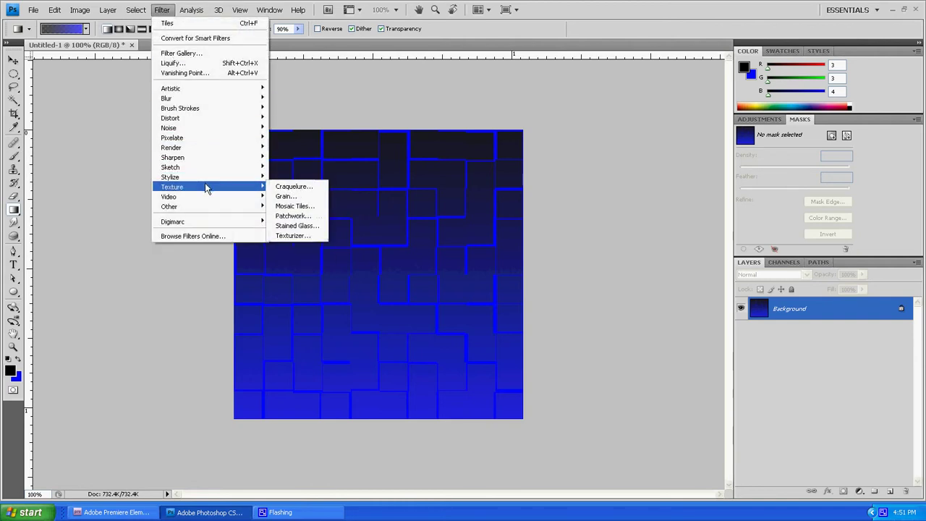
pyautogui.click(294, 238)
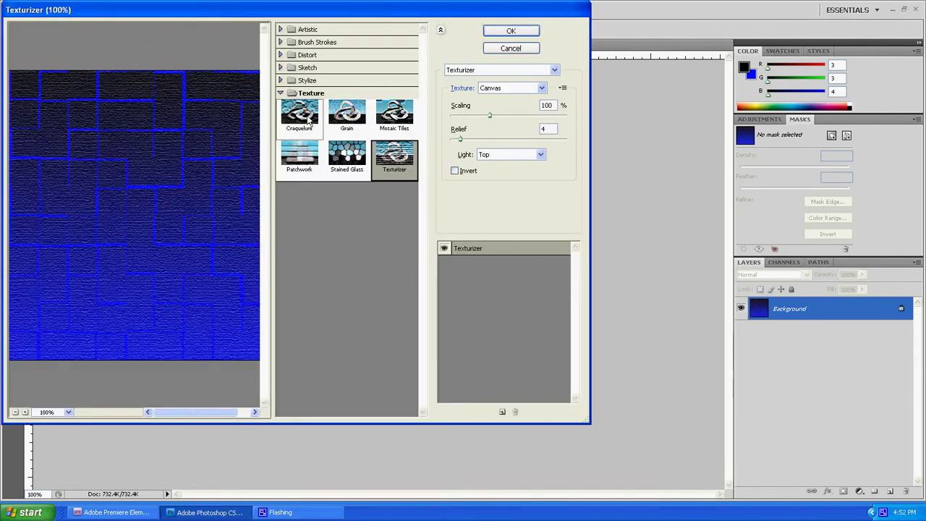
pyautogui.click(281, 93)
pyautogui.click(281, 81)
pyautogui.click(299, 102)
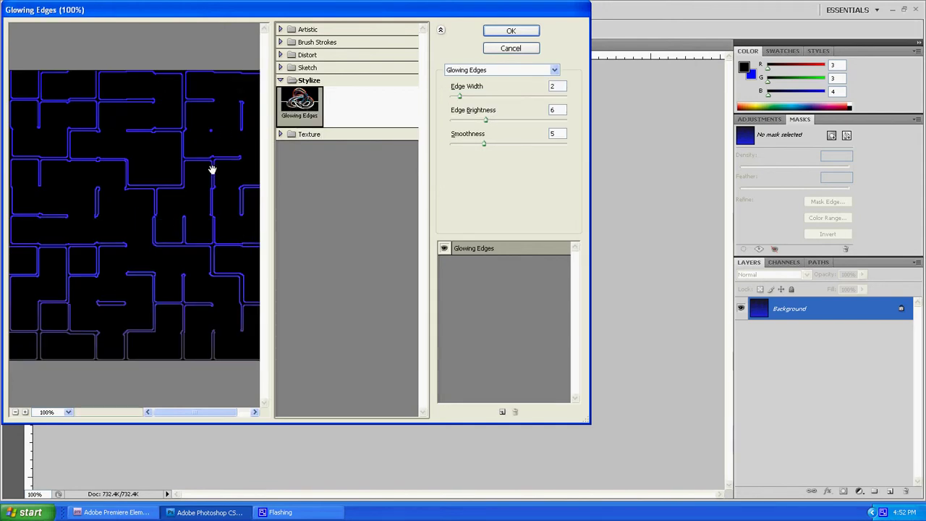
pyautogui.click(511, 30)
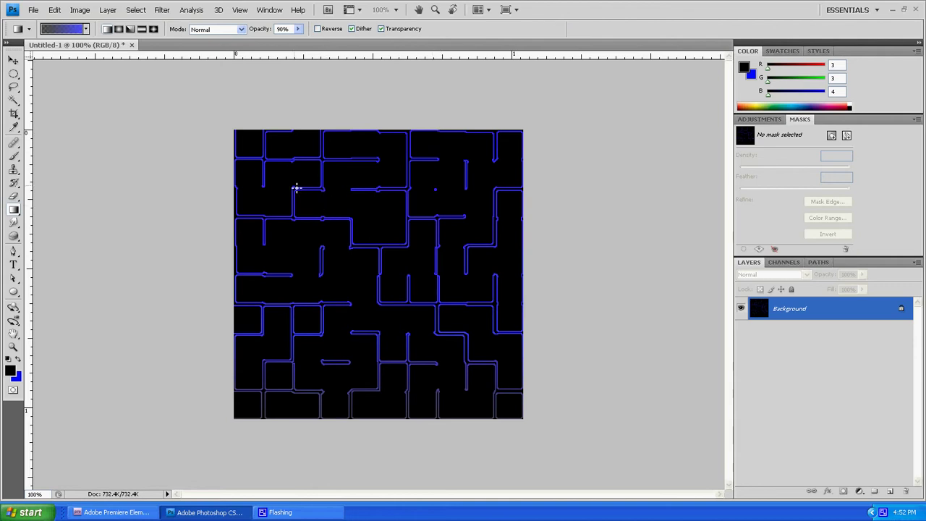
# Step: Add a new Layer 1 and set the foreground colour to bright yellow
pyautogui.click(108, 10)
pyautogui.moveTo(122, 24)
pyautogui.click(241, 23)
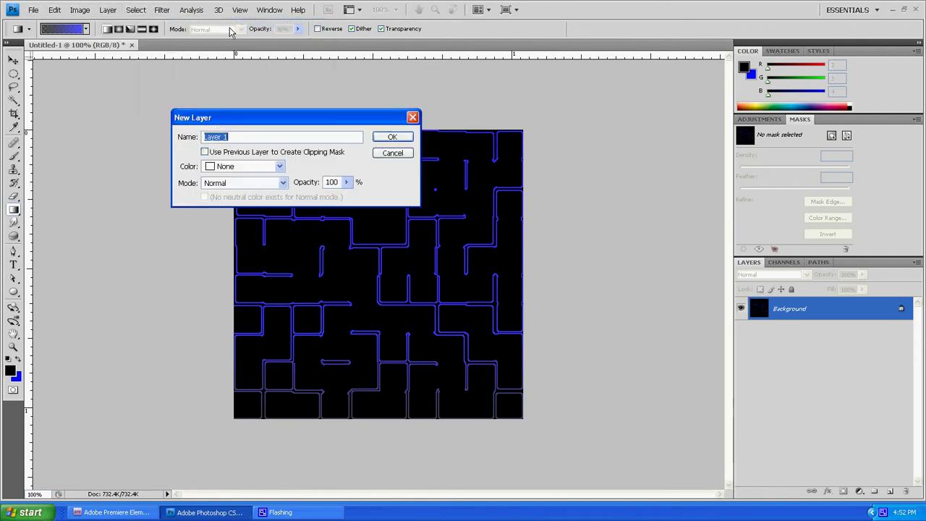
pyautogui.click(404, 137)
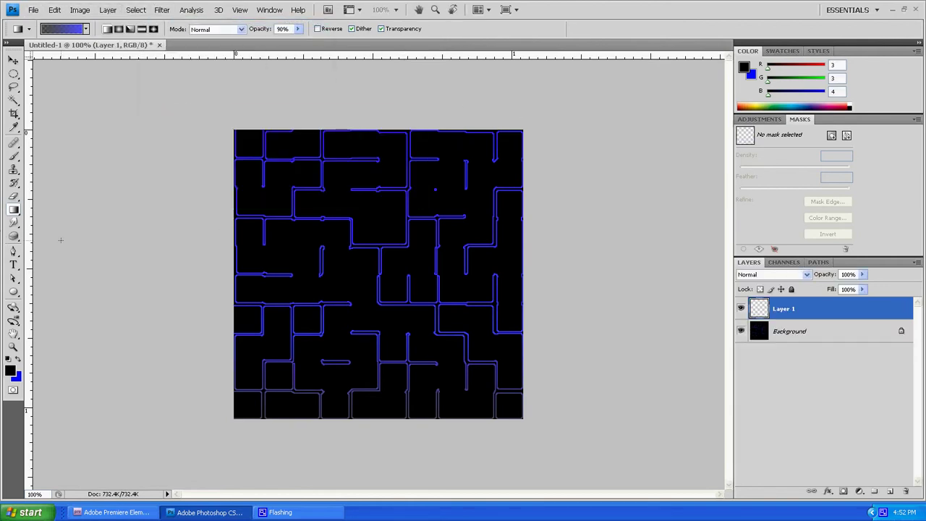
pyautogui.click(9, 369)
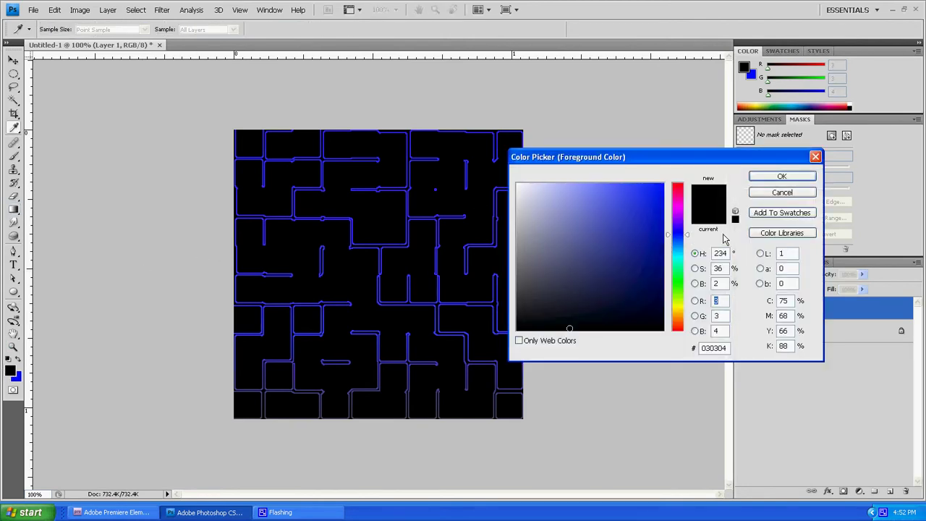
pyautogui.moveTo(679, 307)
pyautogui.mouseDown()
pyautogui.moveTo(678, 299)
pyautogui.moveTo(685, 304)
pyautogui.mouseUp()
pyautogui.click(687, 309)
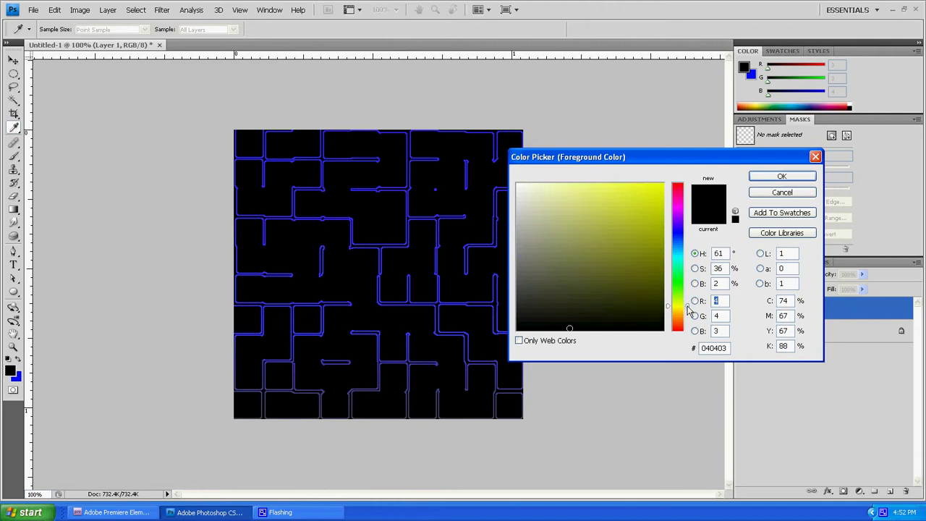
pyautogui.click(665, 187)
pyautogui.click(782, 177)
# Step: Draw a filled yellow circle with the Ellipse Tool and move it toward the maze centre
pyautogui.press('g')
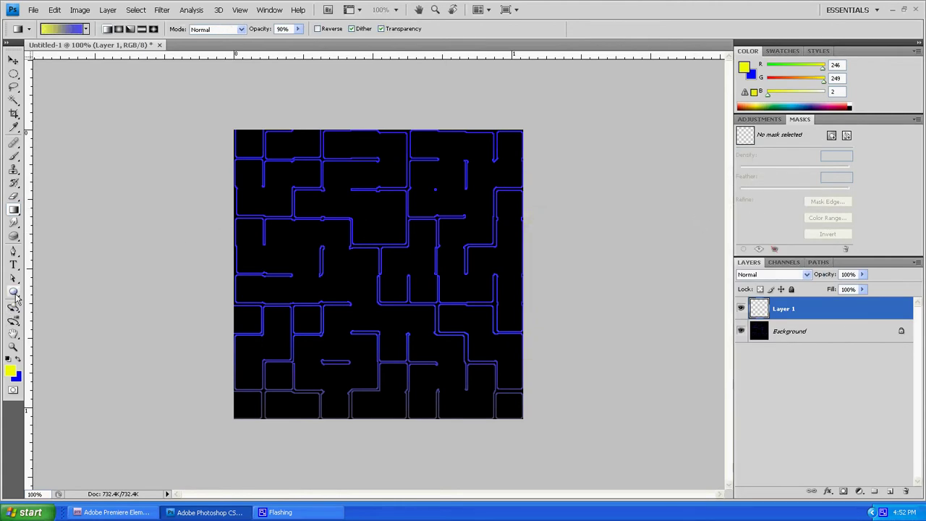
pyautogui.moveTo(13, 292); pyautogui.dragTo(86, 313)
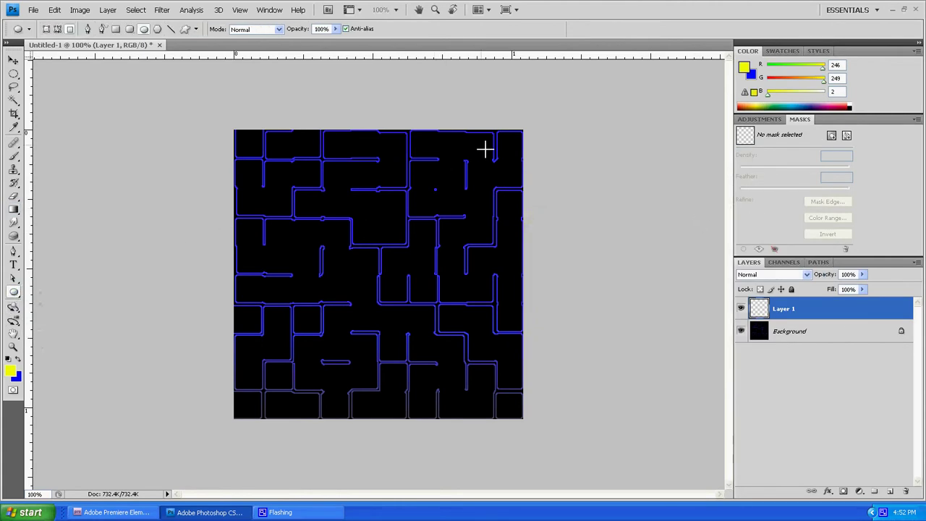
pyautogui.moveTo(484, 168); pyautogui.dragTo(405, 249)
pyautogui.click(13, 60)
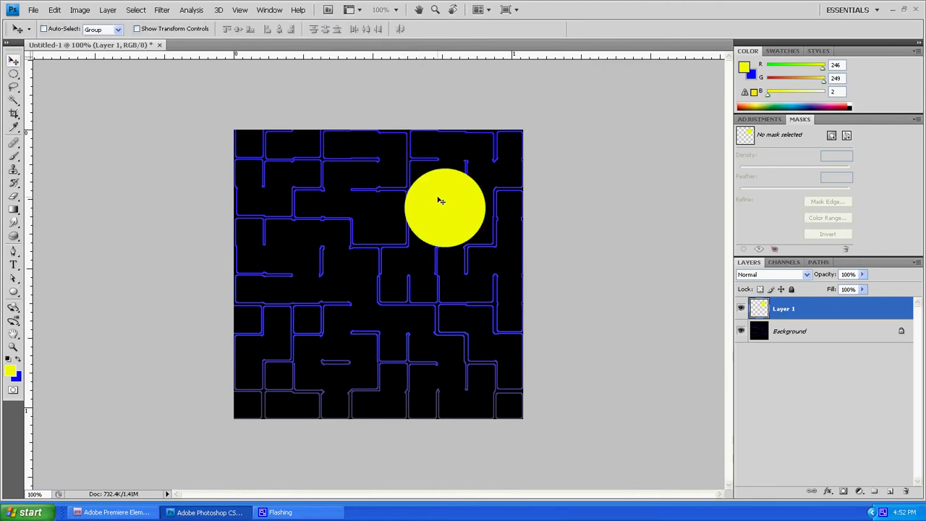
pyautogui.moveTo(459, 207); pyautogui.dragTo(380, 252)
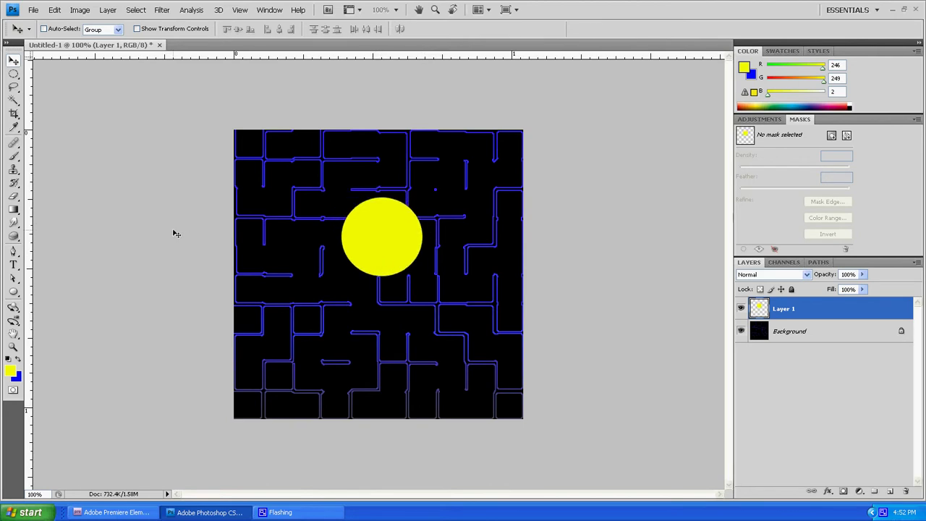
pyautogui.moveTo(13, 251); pyautogui.dragTo(57, 253)
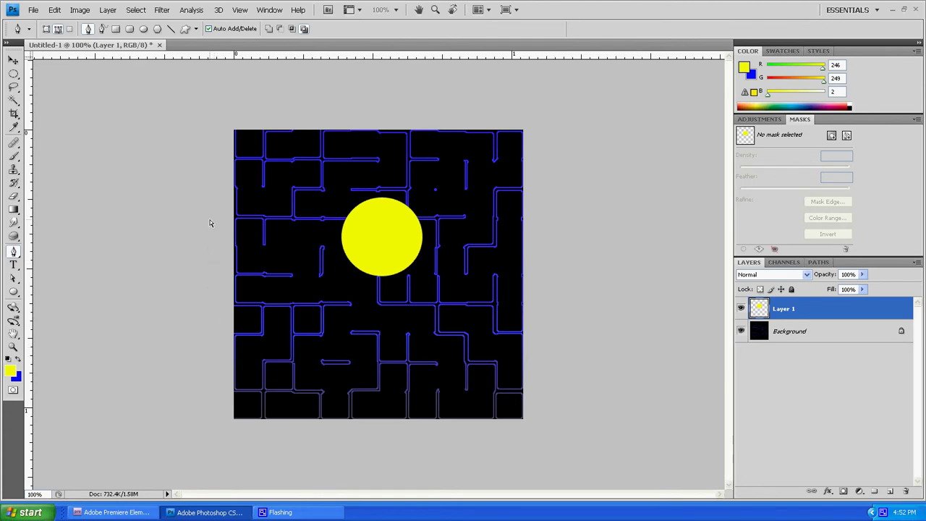
# Step: Zoom to 200% and trace a wedge-shaped path over the circle's right side
pyautogui.hotkey('ctrl', '+')
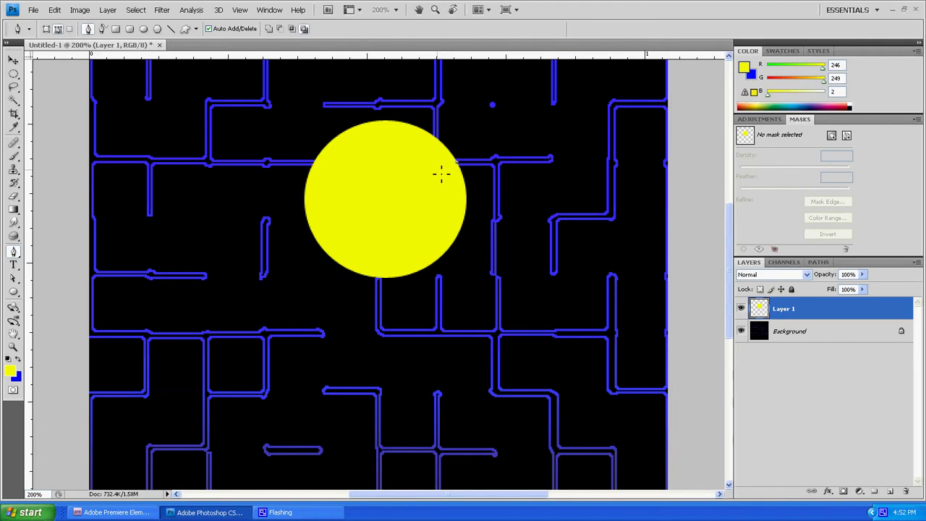
pyautogui.click(410, 183)
pyautogui.click(389, 194)
pyautogui.click(453, 245)
pyautogui.click(507, 244)
pyautogui.click(508, 216)
pyautogui.click(501, 194)
pyautogui.click(501, 179)
# Step: Turn the wedge path into a selection, delete it from the circle, and deselect
pyautogui.rightClick(477, 204)
pyautogui.click(517, 248)
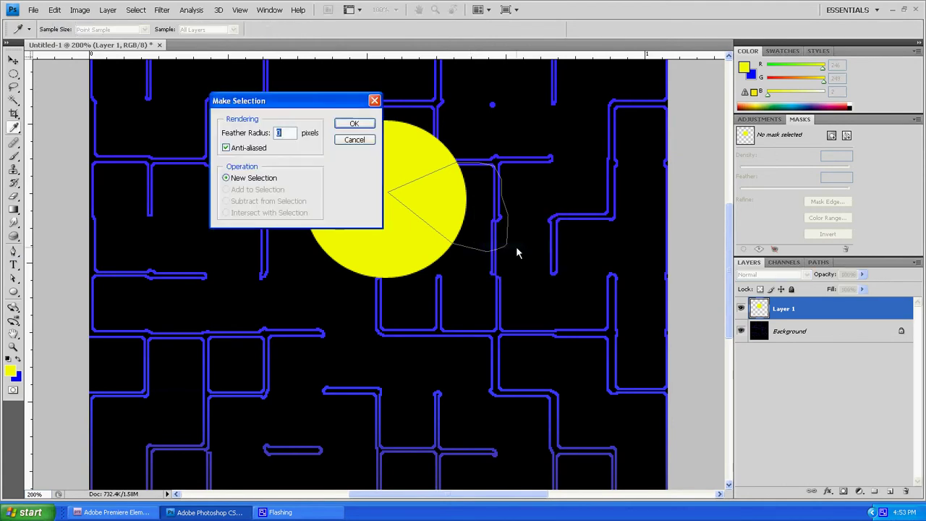
pyautogui.click(355, 123)
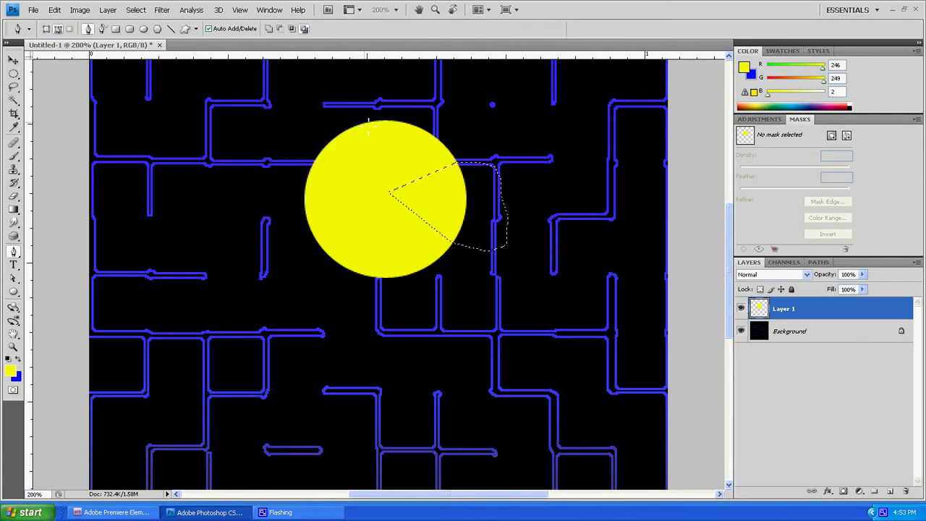
pyautogui.press('Delete')
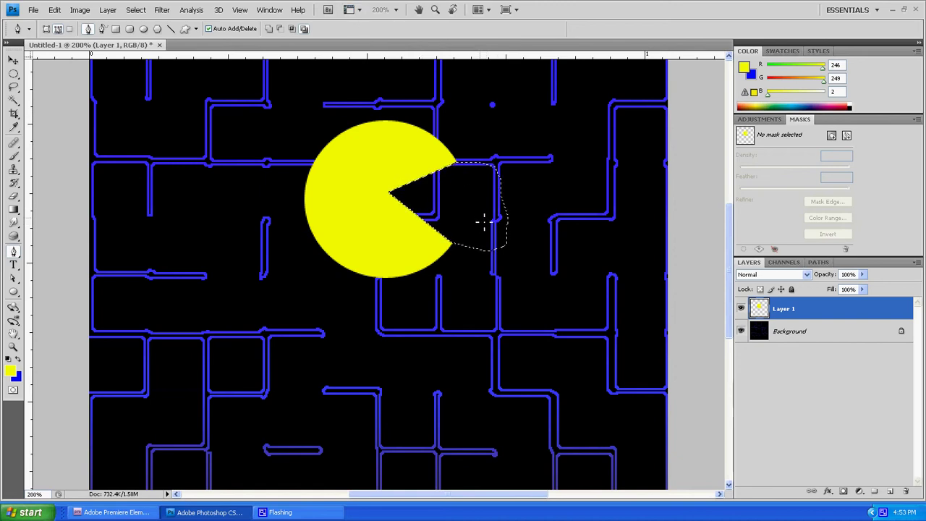
pyautogui.hotkey('ctrl', 'd')
# Step: Rotate Pac-Man slightly and place it in the upper-right part of the maze at 100% view
pyautogui.click(13, 59)
pyautogui.moveTo(348, 203); pyautogui.dragTo(381, 271)
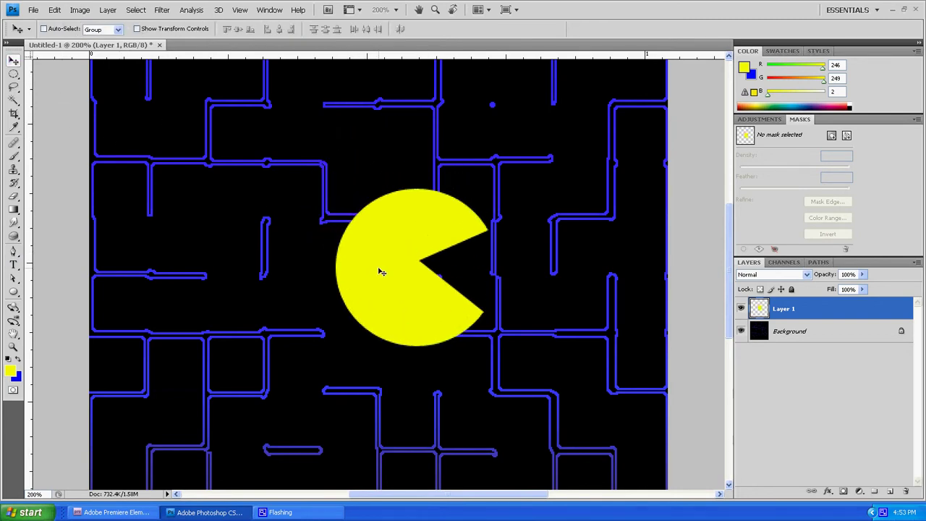
pyautogui.hotkey('ctrl', 't')
pyautogui.moveTo(526, 272); pyautogui.dragTo(525, 264)
pyautogui.press('Return')
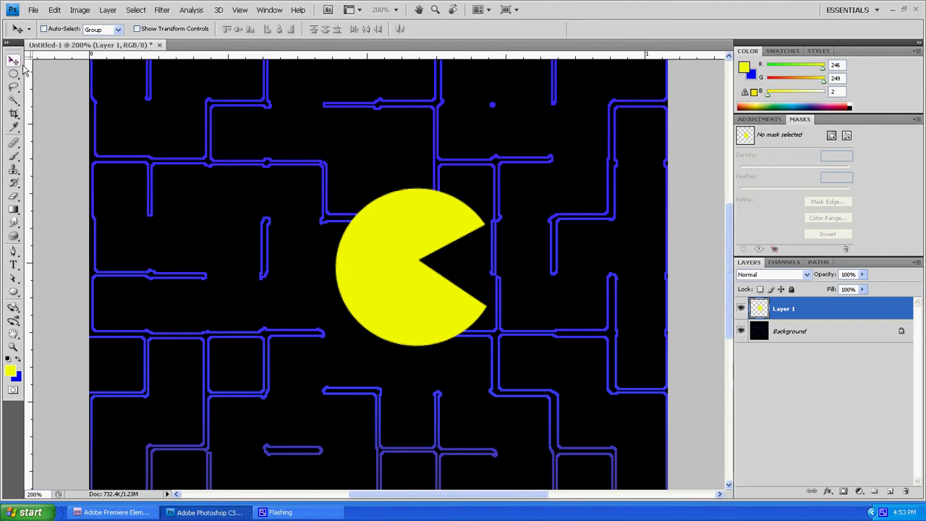
pyautogui.moveTo(389, 269); pyautogui.dragTo(385, 259)
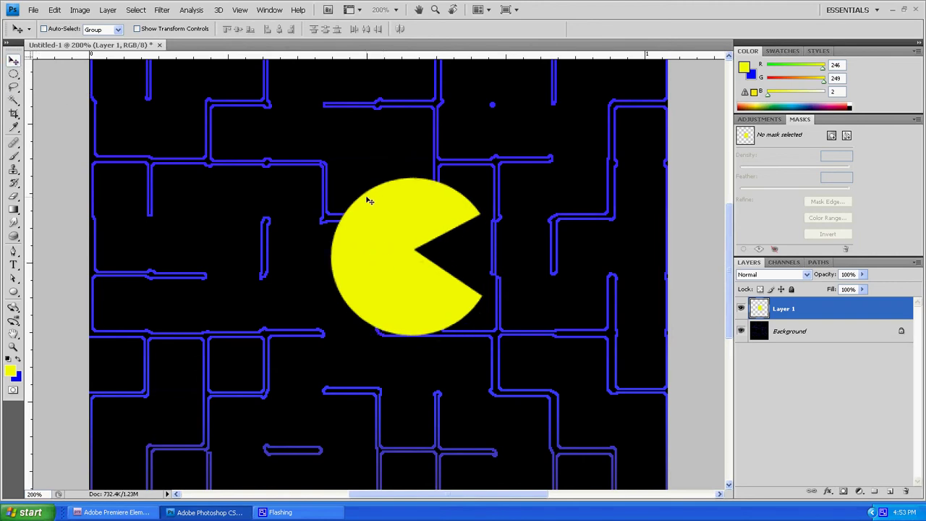
pyautogui.hotkey('ctrl', '-')
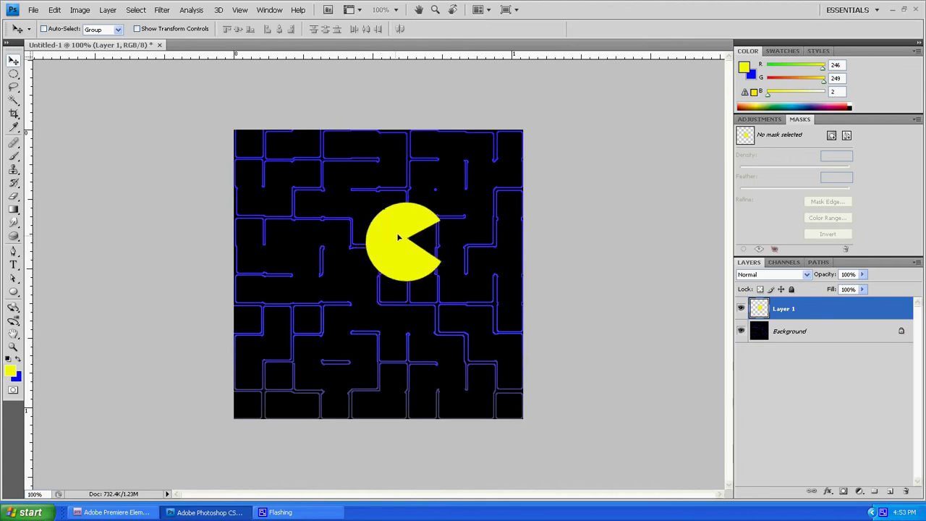
pyautogui.moveTo(405, 234); pyautogui.dragTo(432, 205)
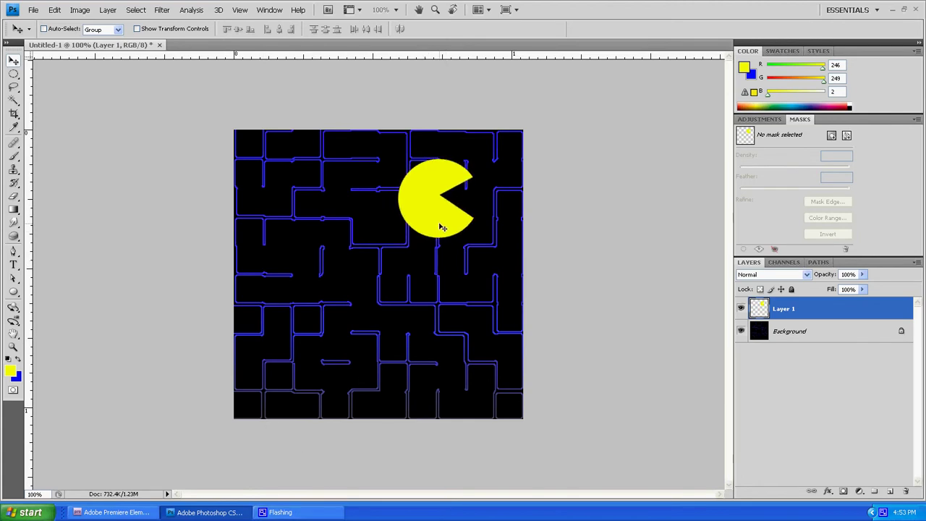
# Step: Type 'Pa' in the Fixedsys pixel font in the upper-left maze and shift it right
pyautogui.click(13, 265)
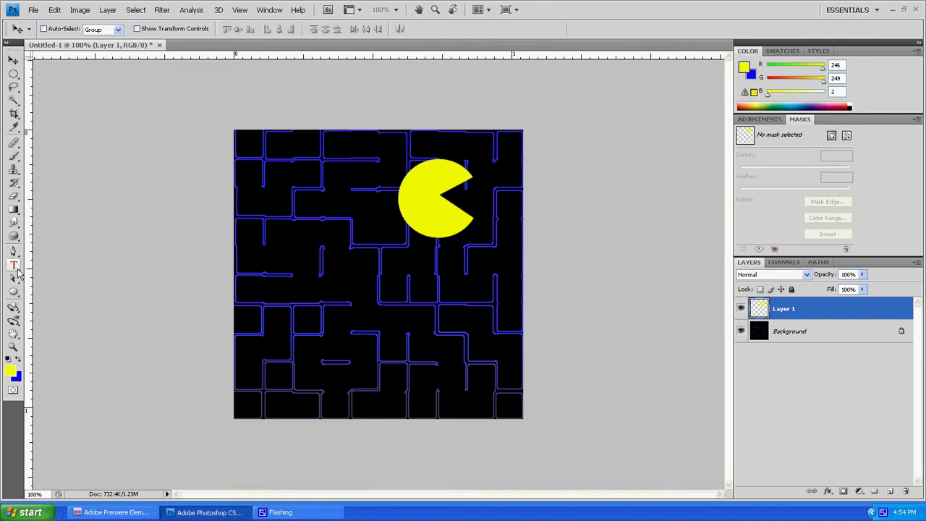
pyautogui.click(264, 191)
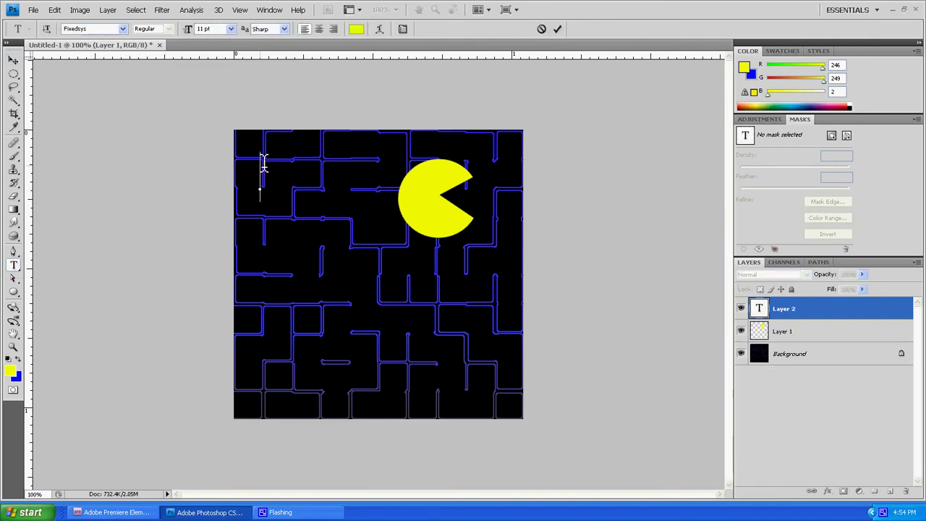
pyautogui.write('Pa')
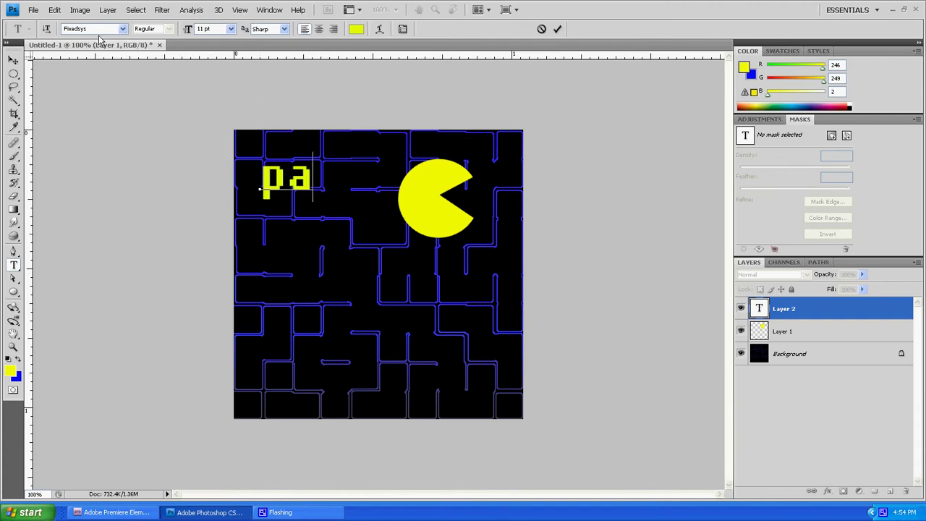
pyautogui.click(13, 60)
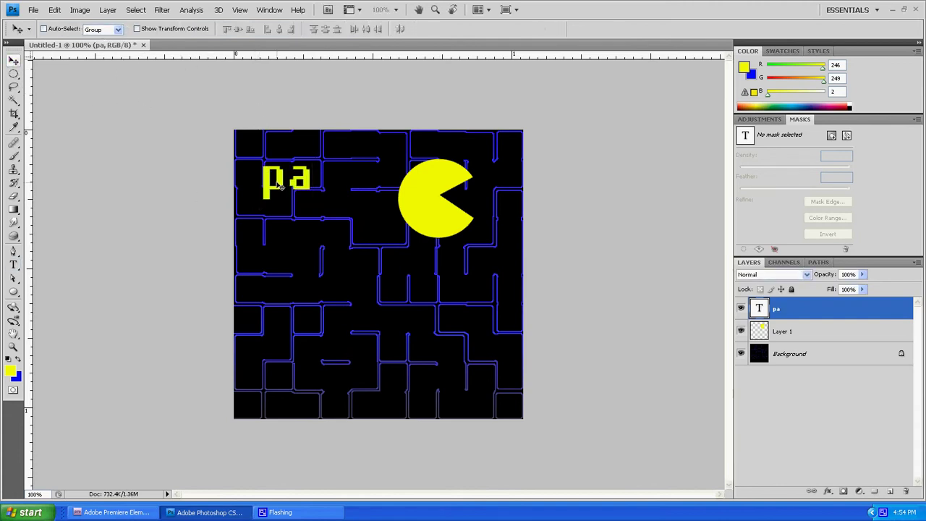
pyautogui.moveTo(282, 187); pyautogui.dragTo(296, 203)
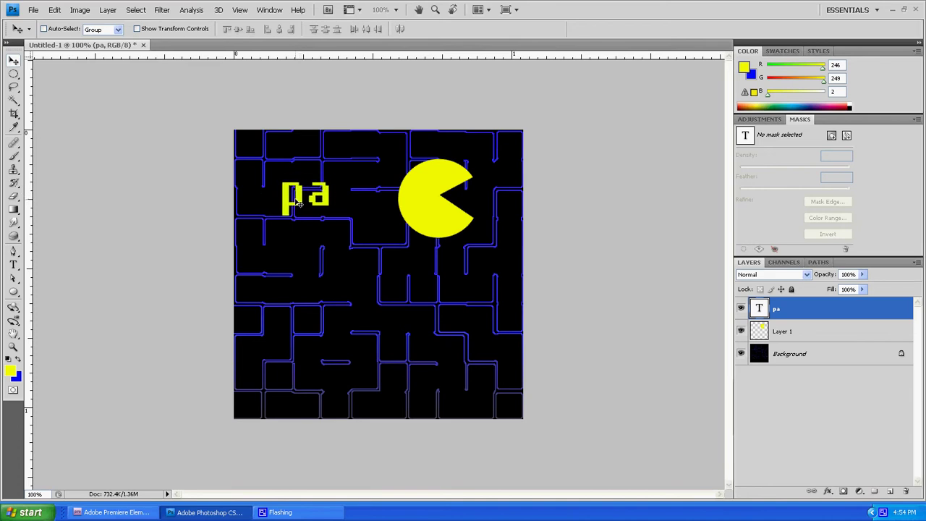
# Step: Enlarge the pa text and stretch it taller with Free Transform
pyautogui.hotkey('ctrl', 't')
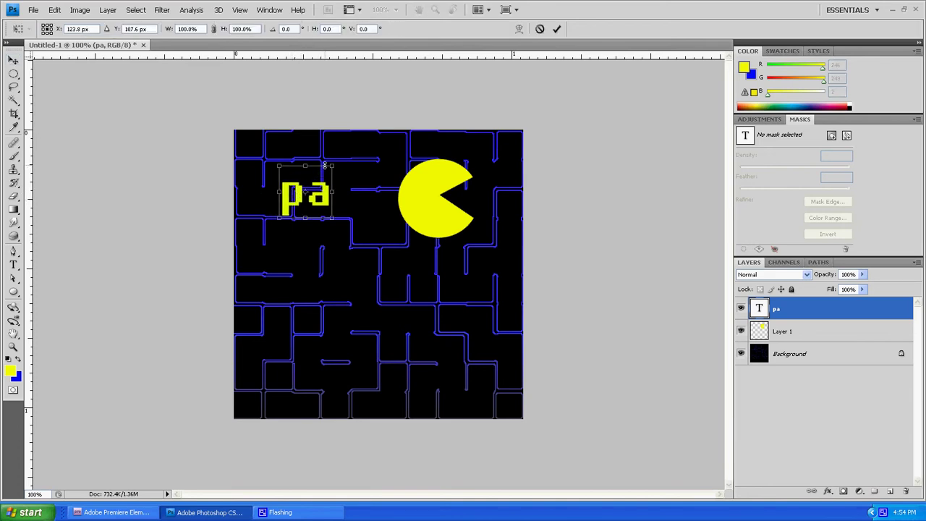
pyautogui.moveTo(328, 165); pyautogui.dragTo(392, 145)
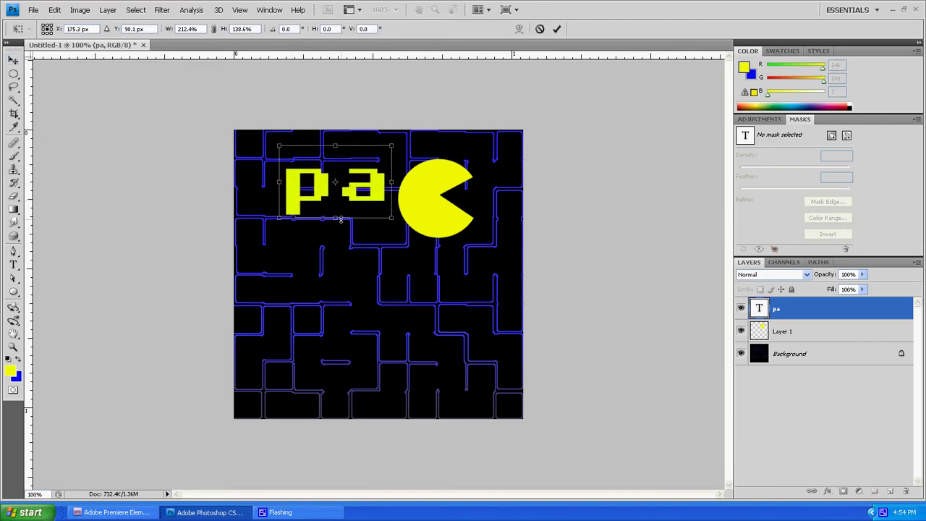
pyautogui.moveTo(338, 219); pyautogui.dragTo(338, 246)
pyautogui.moveTo(376, 215); pyautogui.dragTo(362, 208)
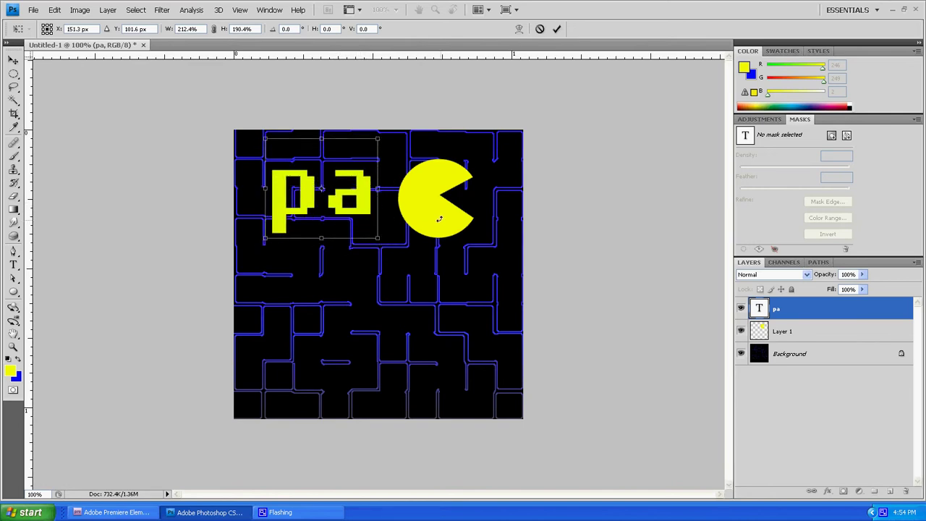
pyautogui.press('Return')
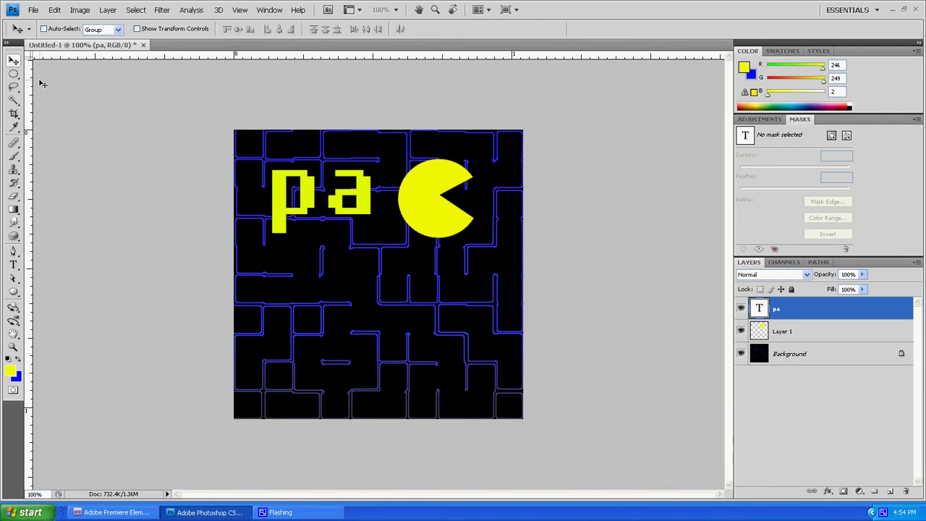
# Step: Align Pac-Man and the pa text along the top with small moves and arrow-key nudges
pyautogui.click(820, 334)
pyautogui.moveTo(443, 218); pyautogui.dragTo(449, 207)
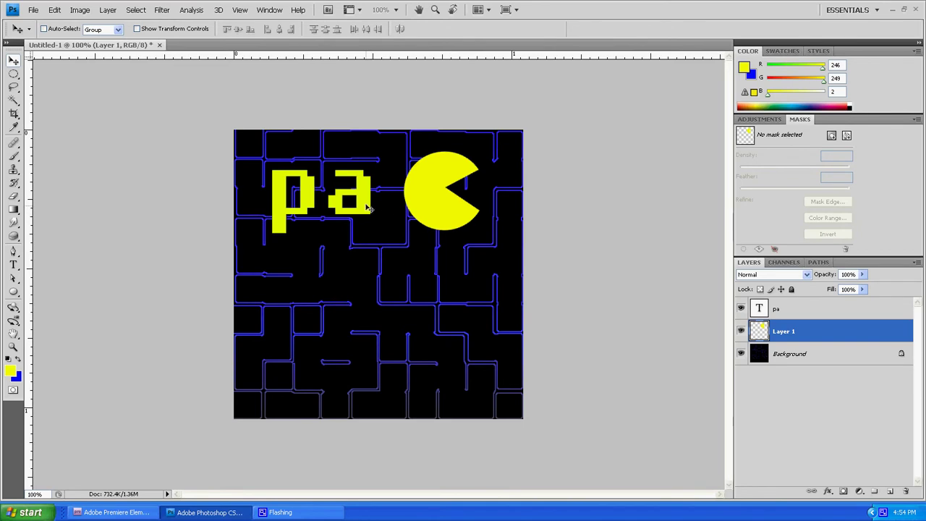
pyautogui.press('Right')
pyautogui.press('Right')
pyautogui.press('Right')
pyautogui.press('Right')
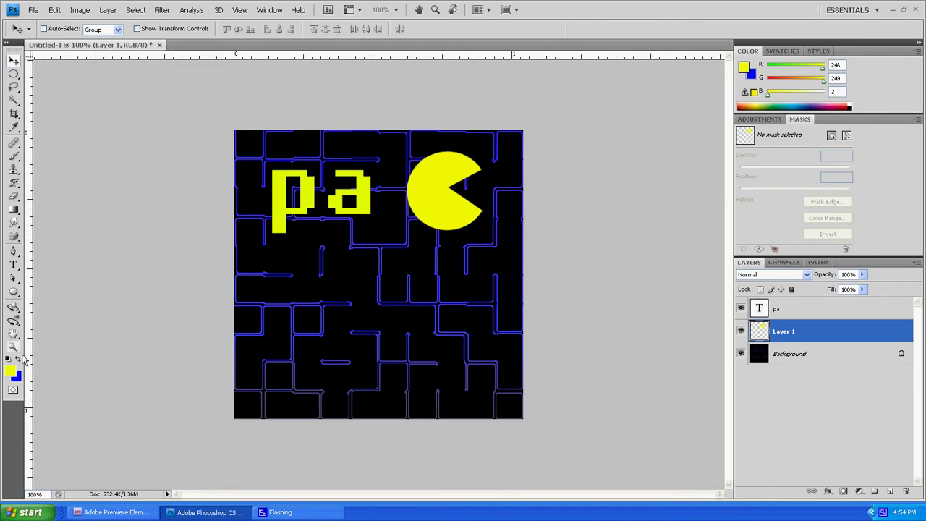
pyautogui.click(787, 309)
pyautogui.moveTo(319, 210); pyautogui.dragTo(321, 200)
pyautogui.press('Left')
pyautogui.press('Left')
pyautogui.press('Left')
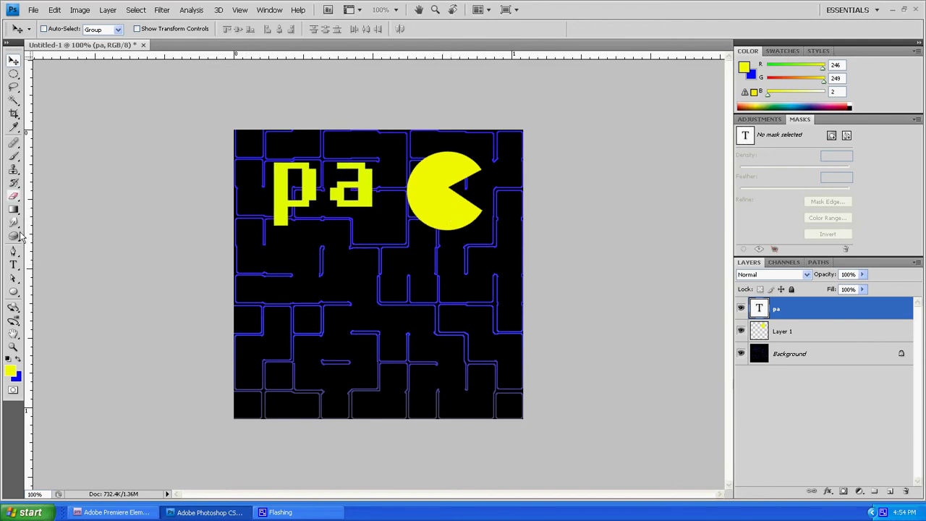
# Step: Type 'man' as a new text layer near the bottom of the maze
pyautogui.click(13, 265)
pyautogui.click(266, 377)
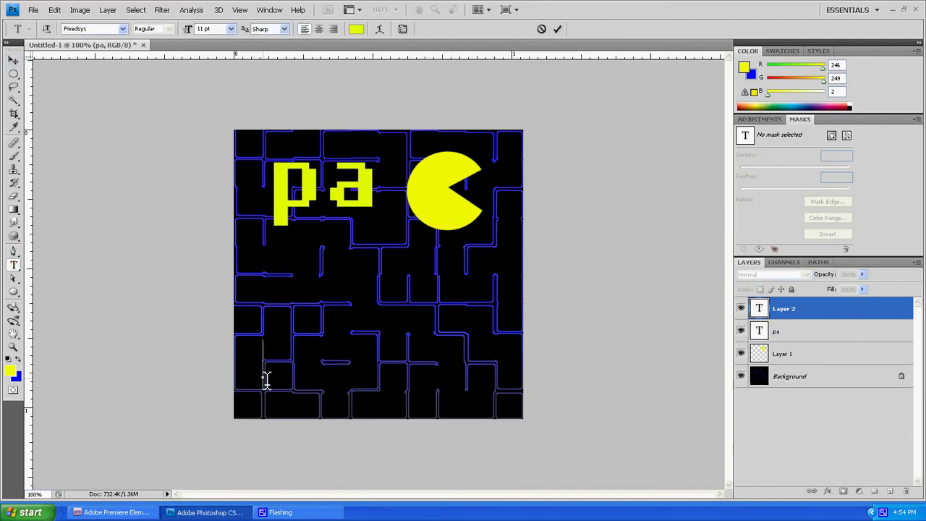
pyautogui.write('man')
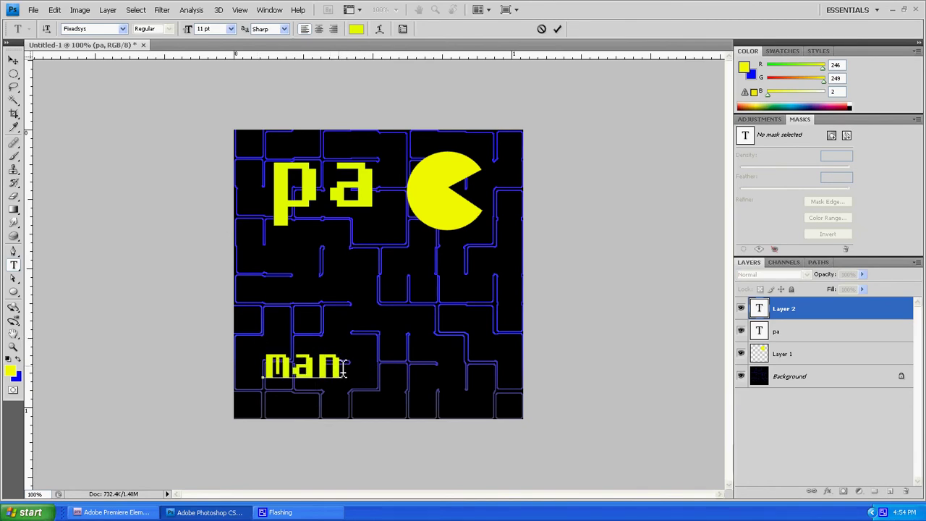
pyautogui.click(13, 60)
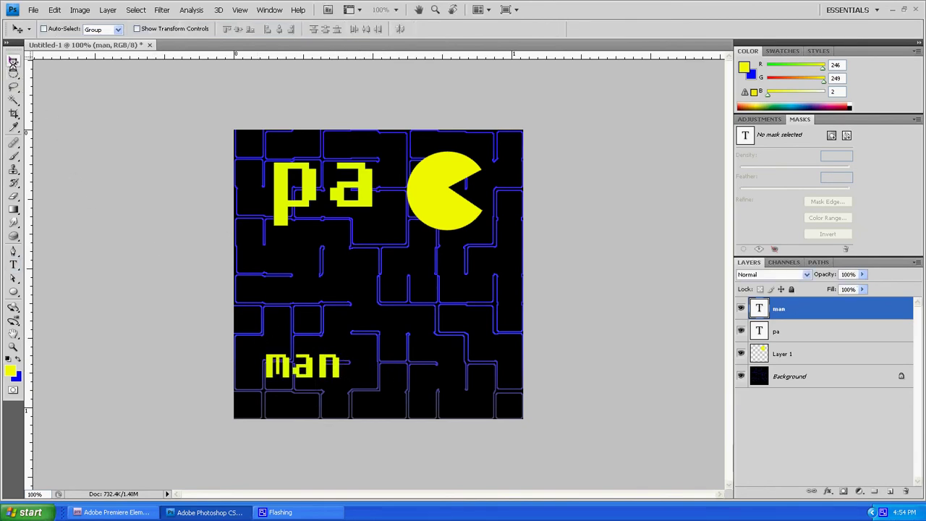
# Step: Enlarge and stretch the man text taller across the bottom of the maze
pyautogui.hotkey('ctrl', 't')
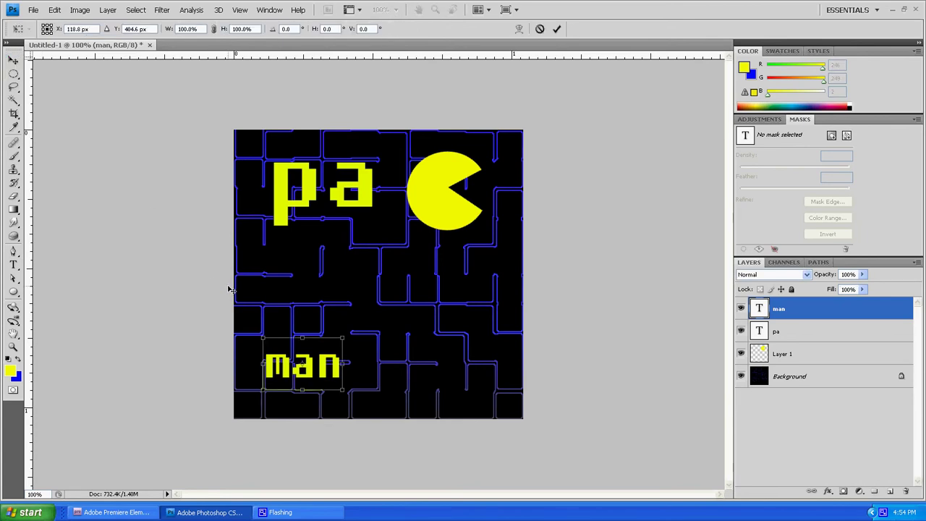
pyautogui.moveTo(346, 391); pyautogui.dragTo(482, 437)
pyautogui.moveTo(372, 338); pyautogui.dragTo(372, 317)
pyautogui.press('Up')
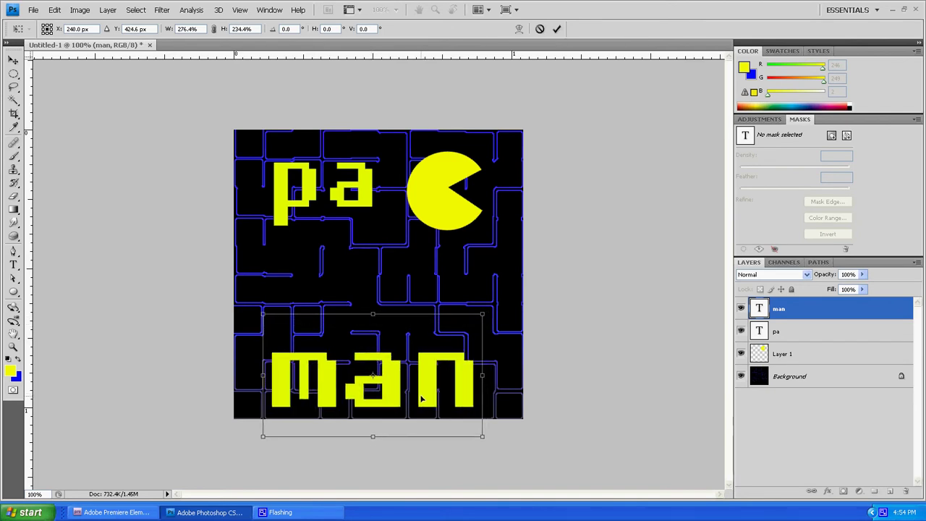
pyautogui.press('Return')
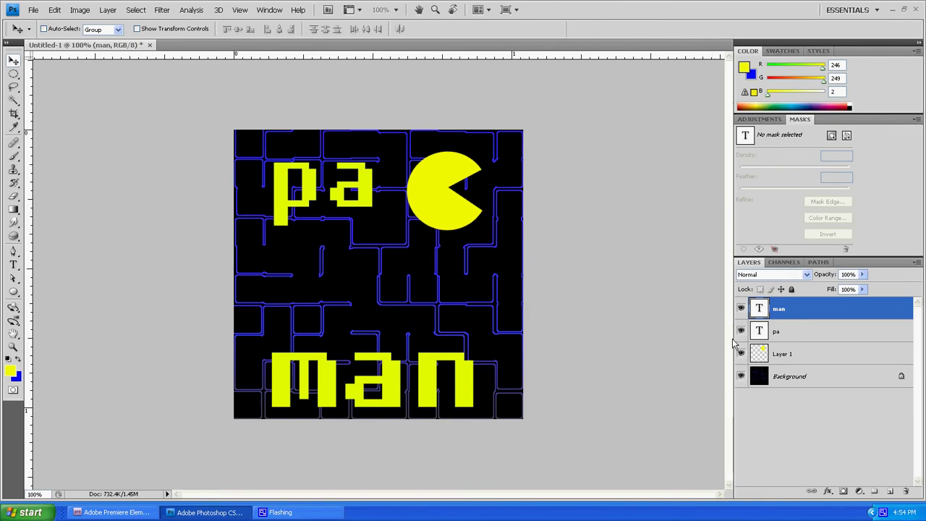
# Step: Scale Pac-Man up to about 127%
pyautogui.click(795, 356)
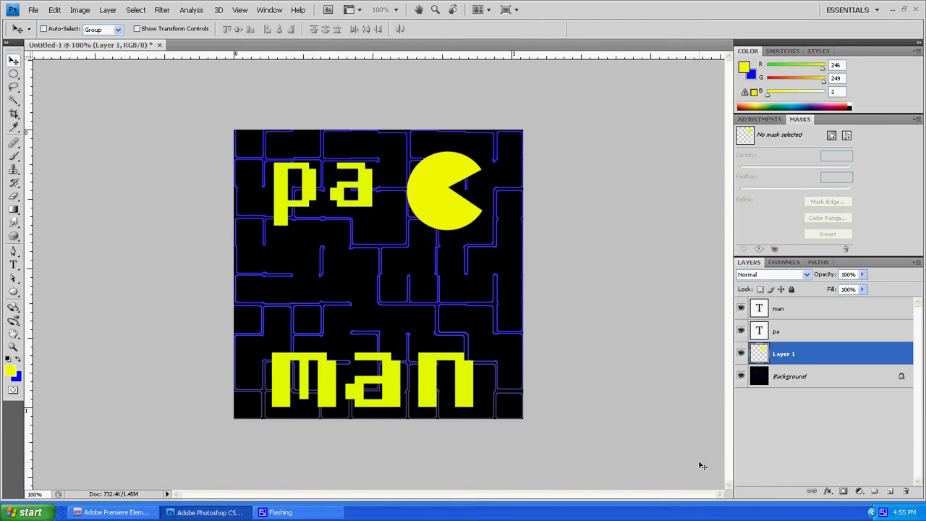
pyautogui.hotkey('ctrl', 't')
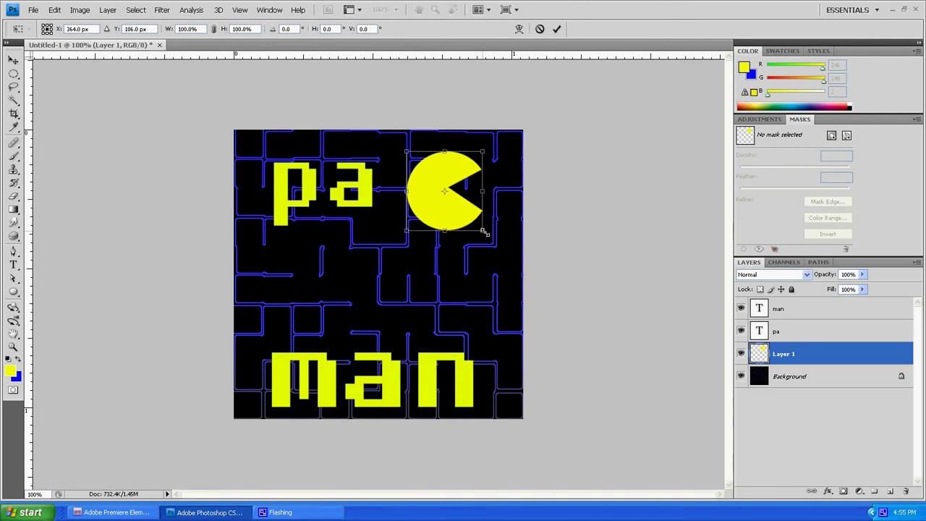
pyautogui.moveTo(485, 233)
pyautogui.mouseDown()
pyautogui.moveTo(499, 251)
pyautogui.moveTo(468, 225)
pyautogui.mouseUp()
pyautogui.press('Return')
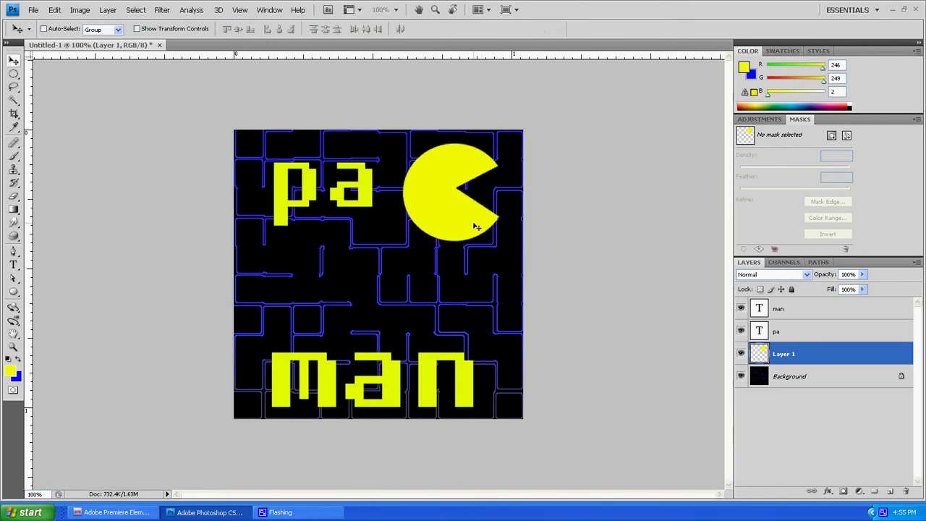
# Step: Enlarge the pa text to about 113% width and 117% height, stepping back the slight tilt
pyautogui.click(788, 333)
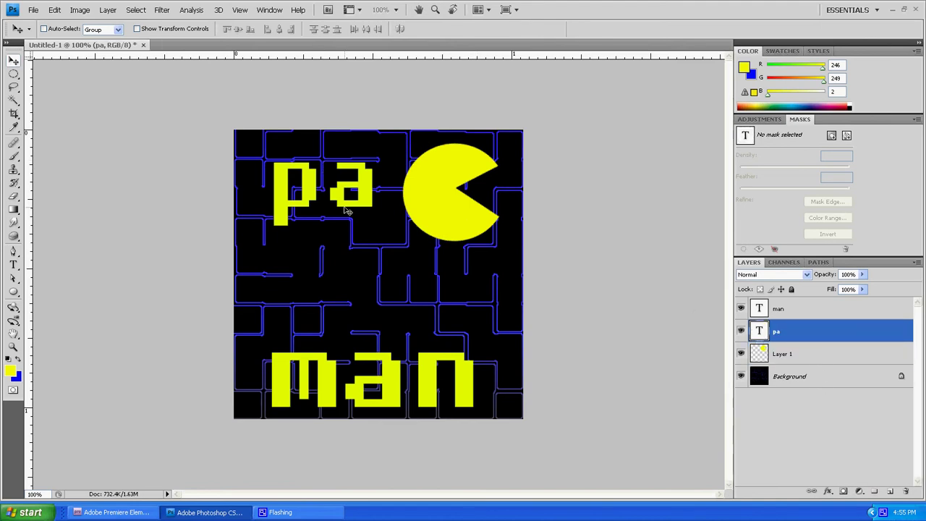
pyautogui.hotkey('ctrl', 't')
pyautogui.moveTo(379, 230); pyautogui.dragTo(394, 248)
pyautogui.moveTo(455, 223); pyautogui.dragTo(457, 226)
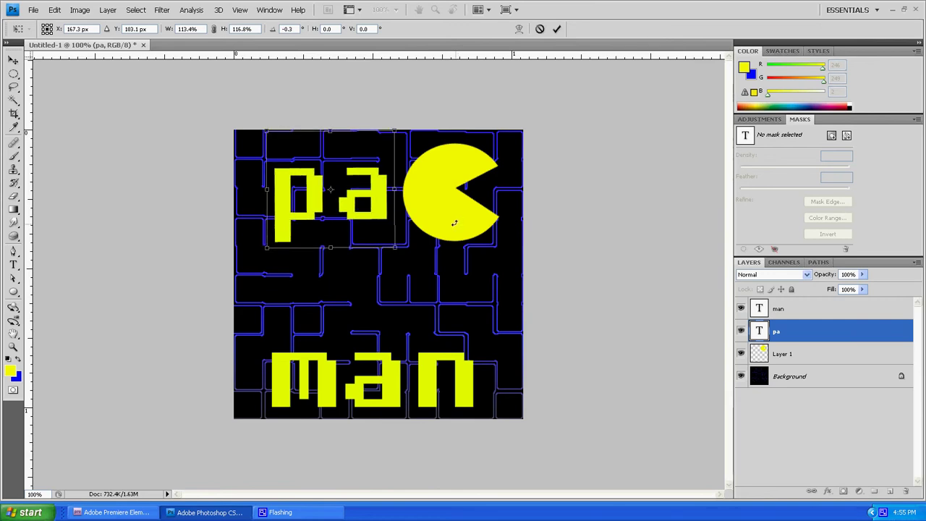
pyautogui.press('Return')
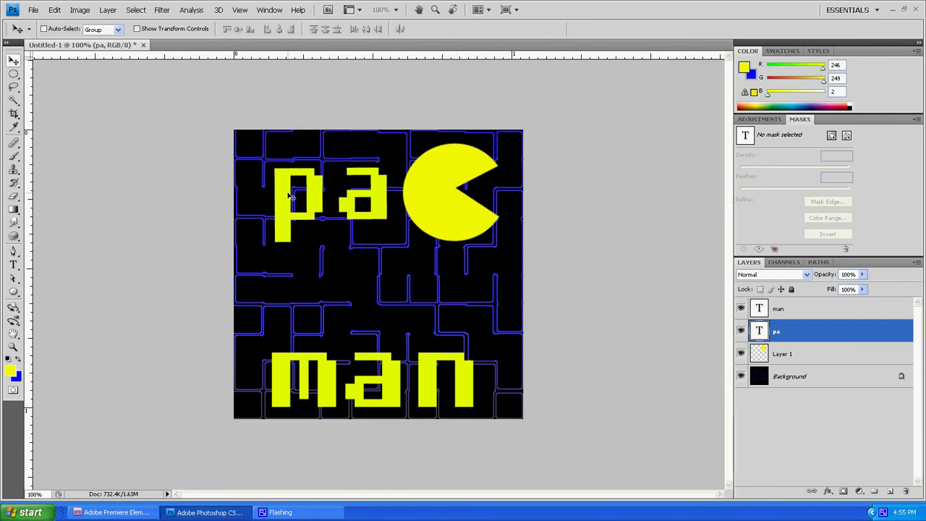
pyautogui.hotkey('ctrl', 'alt', 'z')
pyautogui.hotkey('ctrl', 'alt', 'z')
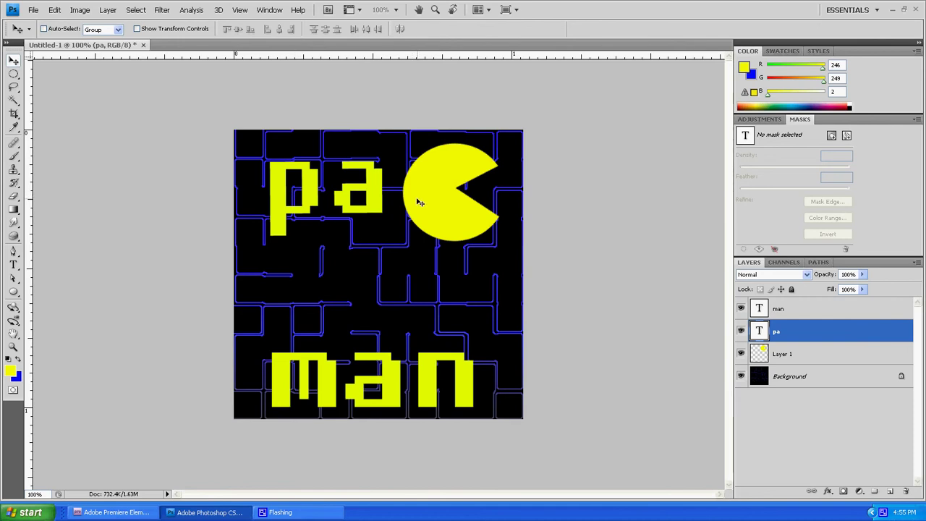
# Step: Give the Pac-Man layer a pure blue 1 px Stroke in Layer Style
pyautogui.doubleClick(803, 353)
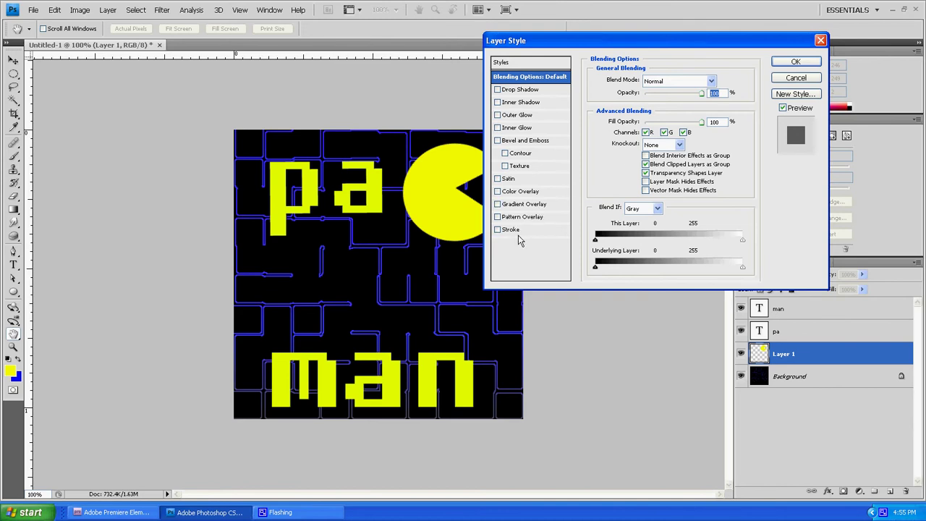
pyautogui.click(512, 230)
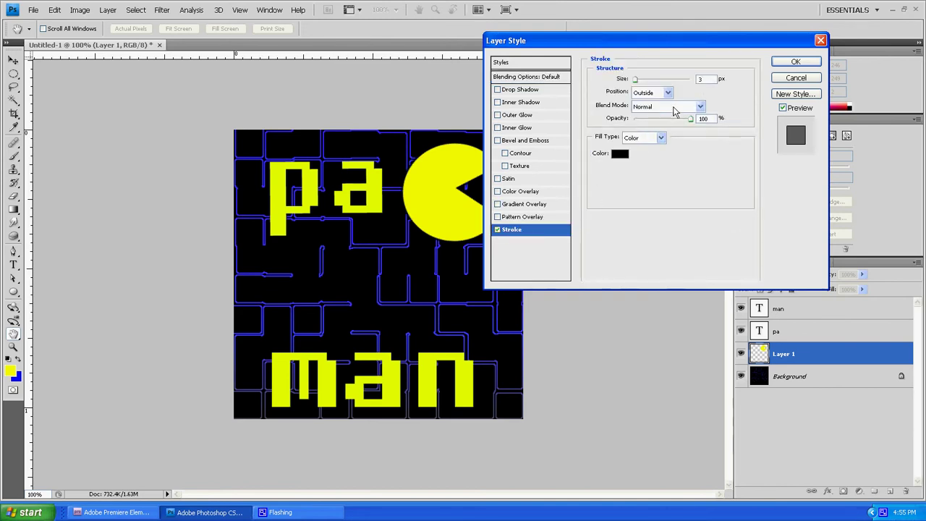
pyautogui.click(616, 155)
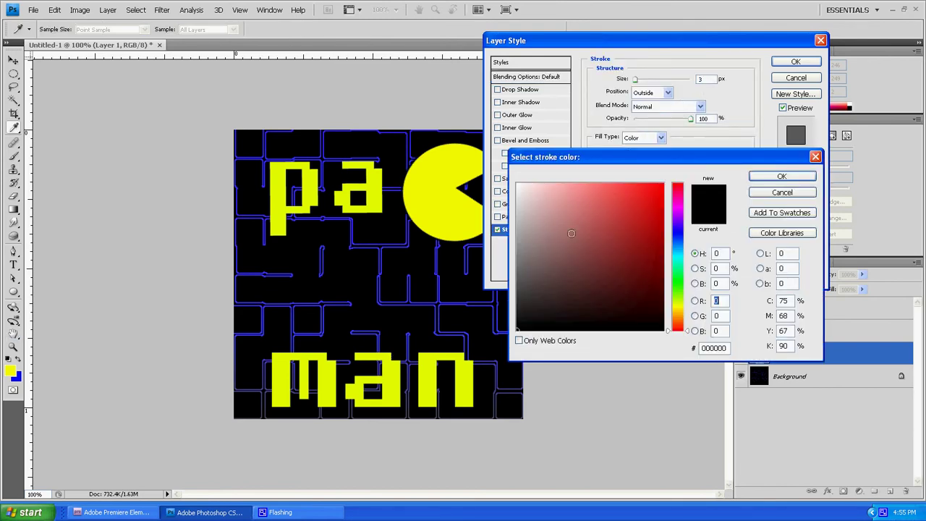
pyautogui.click(685, 233)
pyautogui.click(662, 185)
pyautogui.click(782, 177)
pyautogui.moveTo(636, 80); pyautogui.dragTo(630, 81)
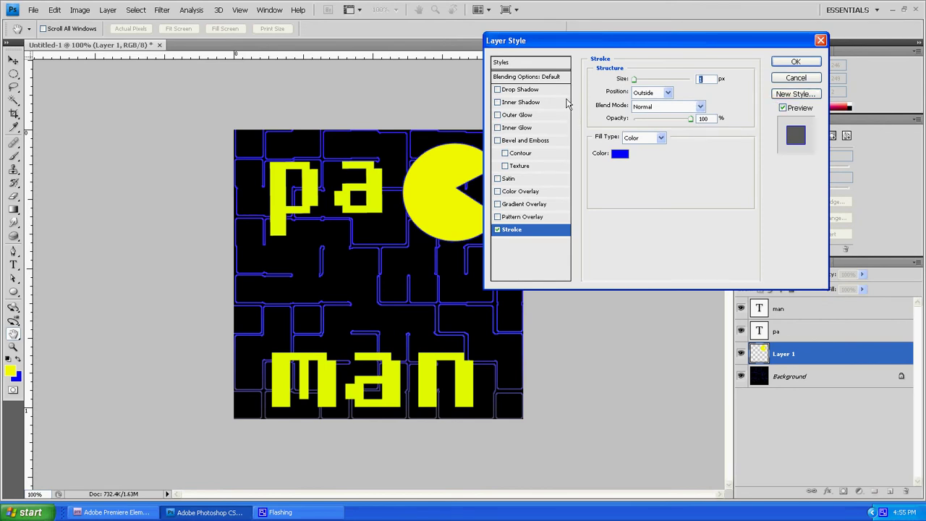
# Step: Enable Drop Shadow, Inner Shadow, Outer Glow and Bevel and Emboss on Pac-Man
pyautogui.click(527, 90)
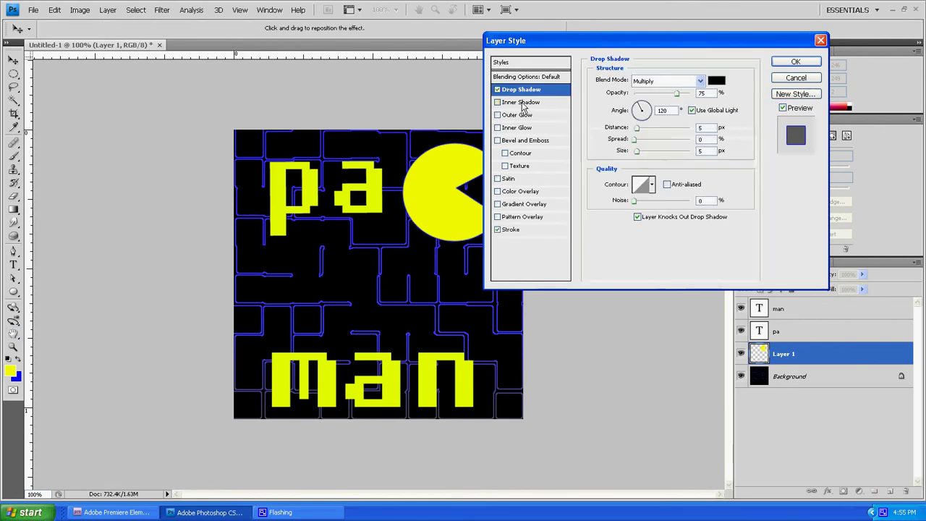
pyautogui.click(515, 103)
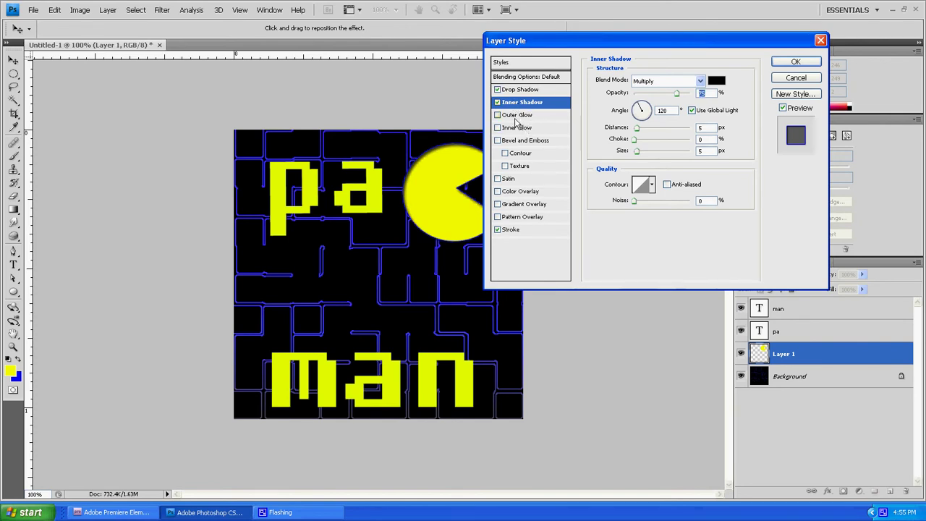
pyautogui.click(514, 117)
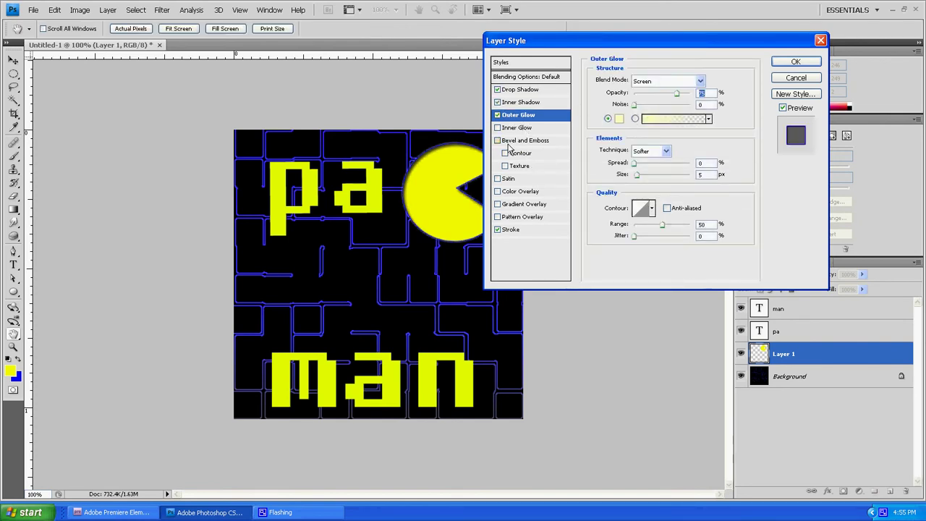
pyautogui.click(513, 142)
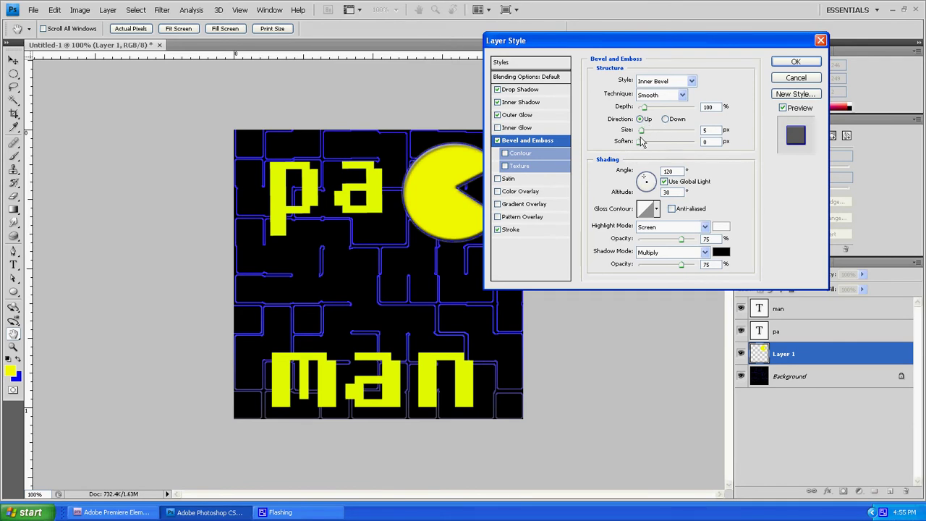
# Step: Add a bevel Contour using the second-row fourth preset and apply the styles
pyautogui.click(520, 154)
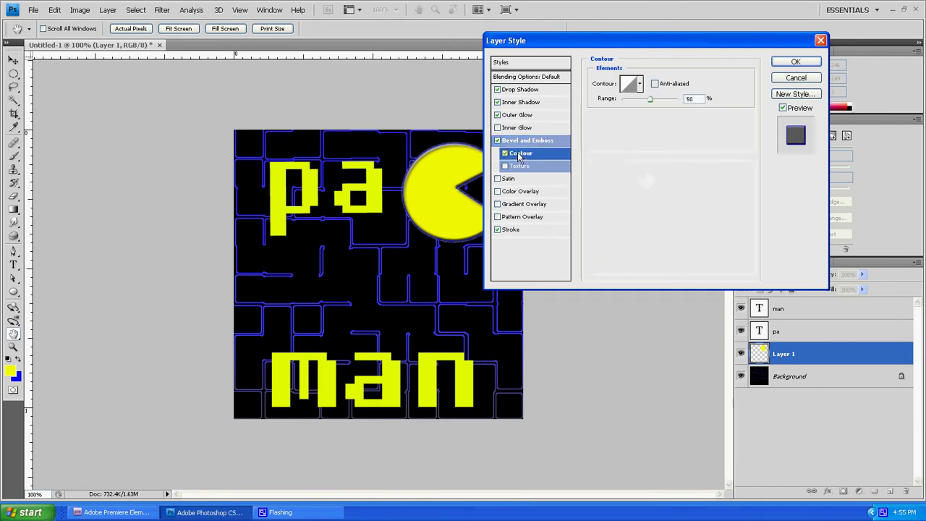
pyautogui.click(640, 84)
pyautogui.click(612, 114)
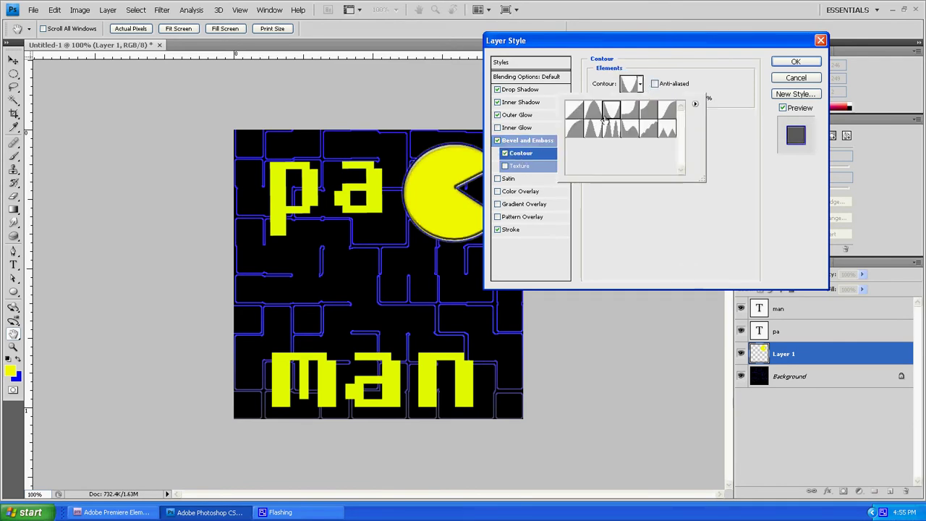
pyautogui.click(626, 114)
pyautogui.click(631, 136)
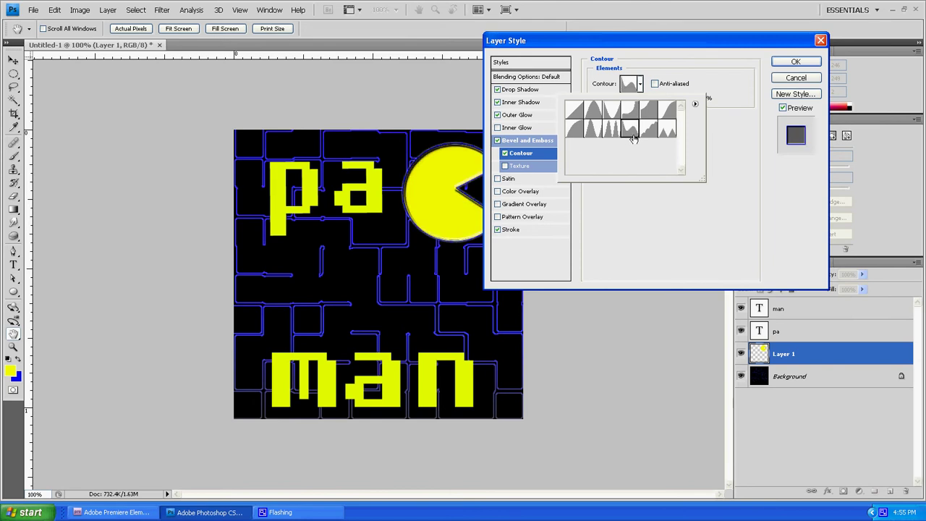
pyautogui.click(654, 190)
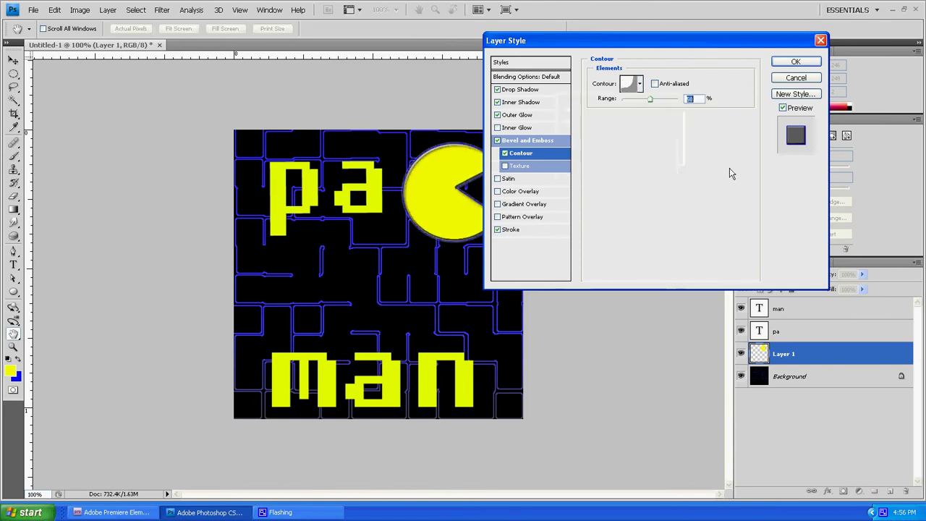
pyautogui.click(797, 61)
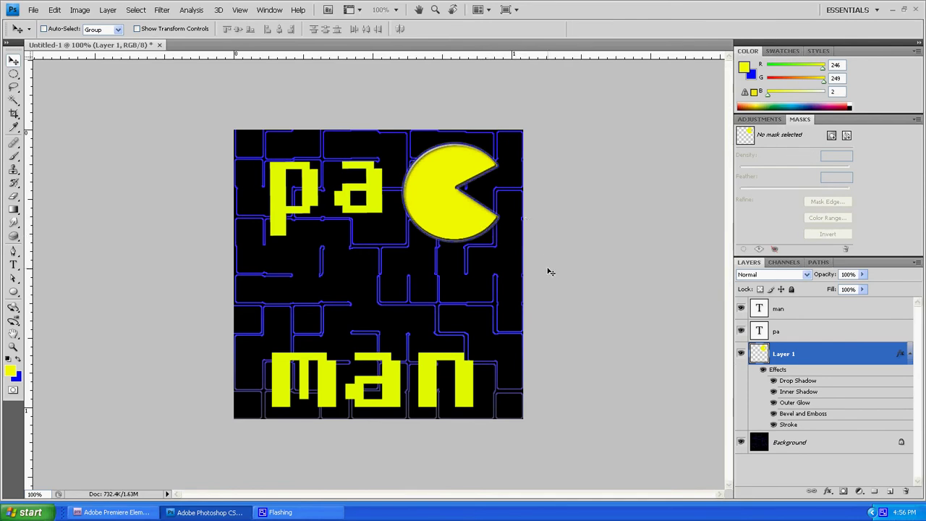
# Step: Give the 'pa' text layer a blue Stroke in Layer Style
pyautogui.doubleClick(798, 333)
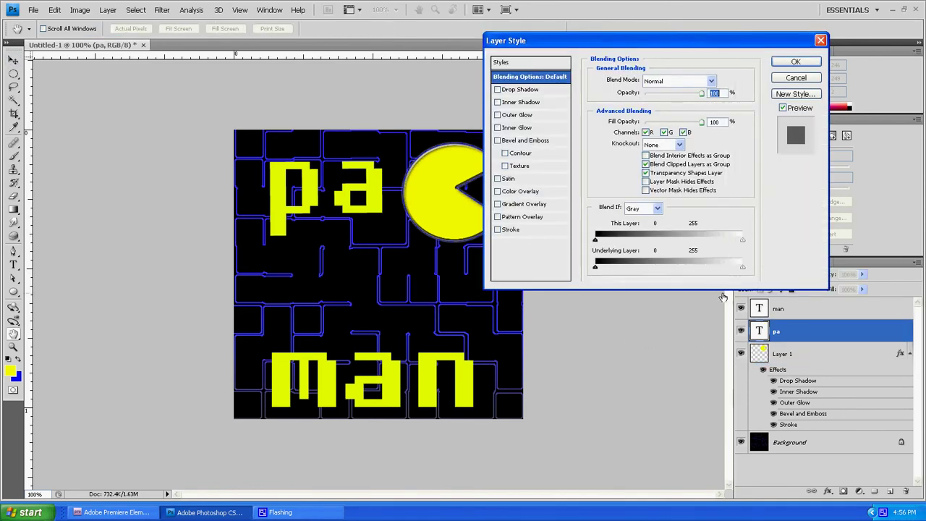
pyautogui.click(536, 228)
pyautogui.click(617, 153)
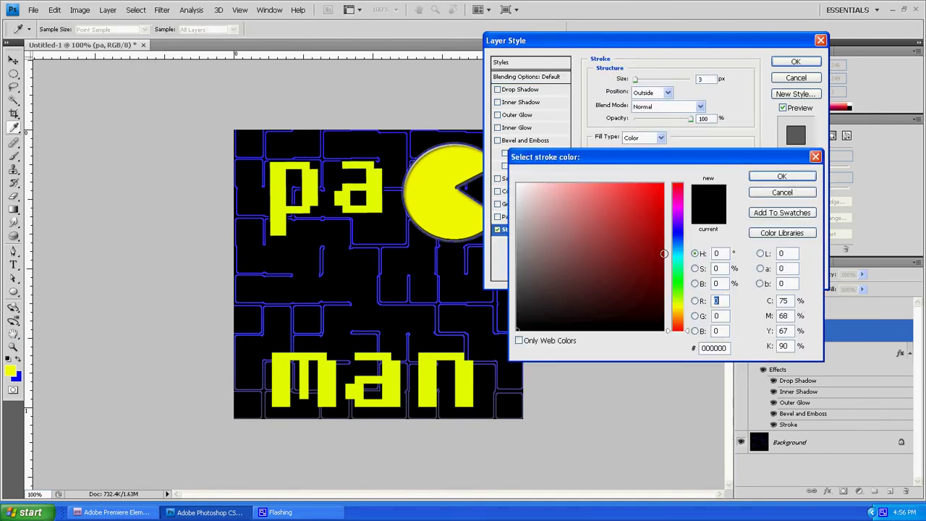
pyautogui.click(679, 236)
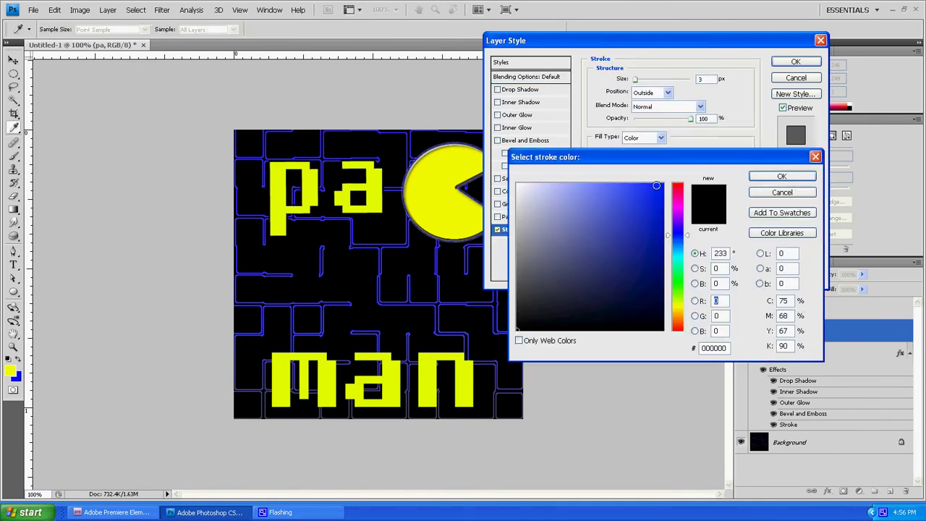
pyautogui.click(657, 186)
pyautogui.click(782, 176)
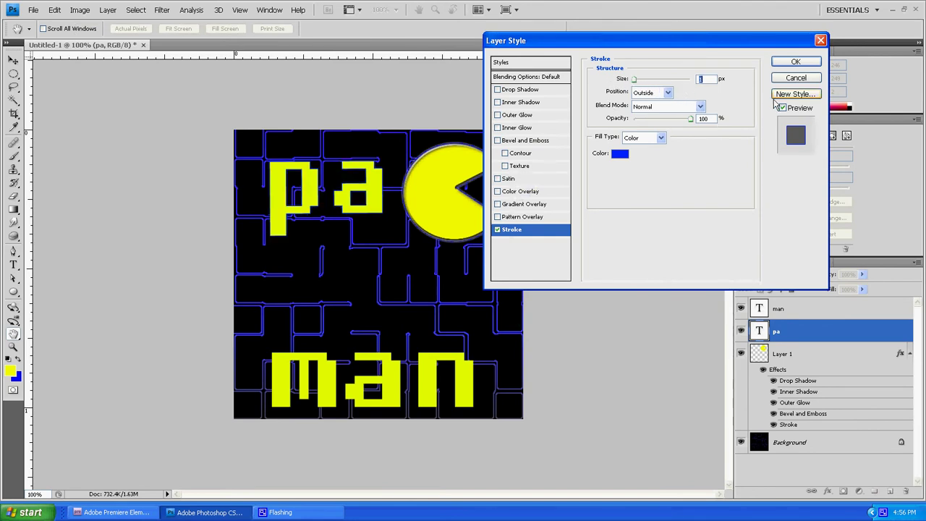
# Step: Enable Drop Shadow, Inner Shadow, Outer Glow and Bevel and Emboss on 'pa' and apply
pyautogui.click(515, 89)
pyautogui.click(518, 102)
pyautogui.click(518, 115)
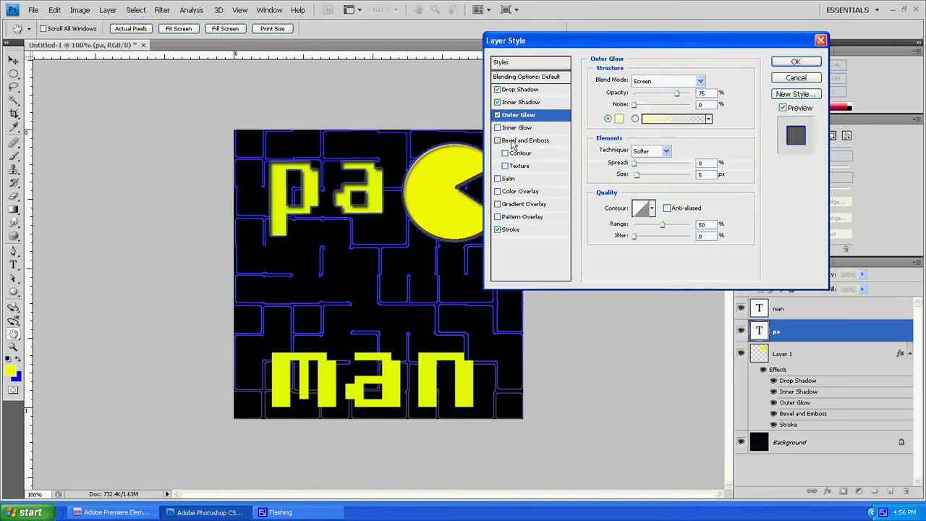
pyautogui.click(521, 140)
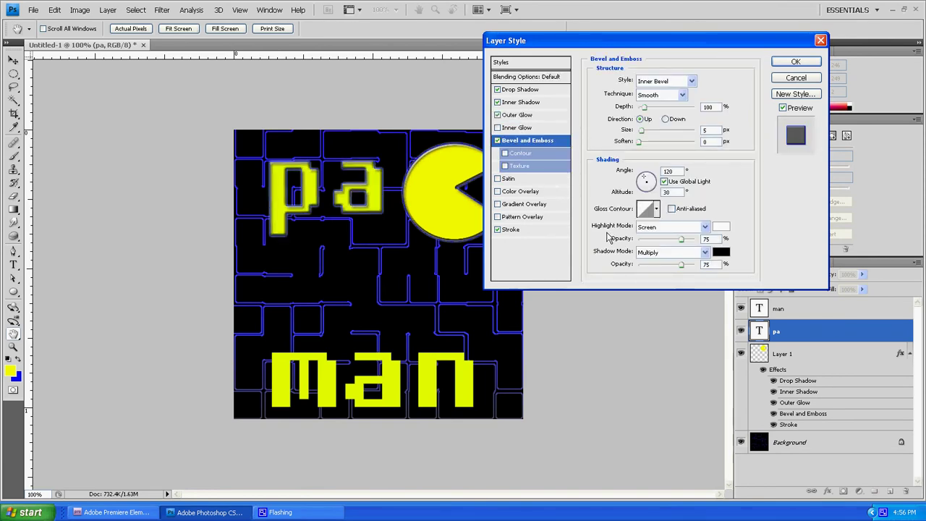
pyautogui.click(807, 64)
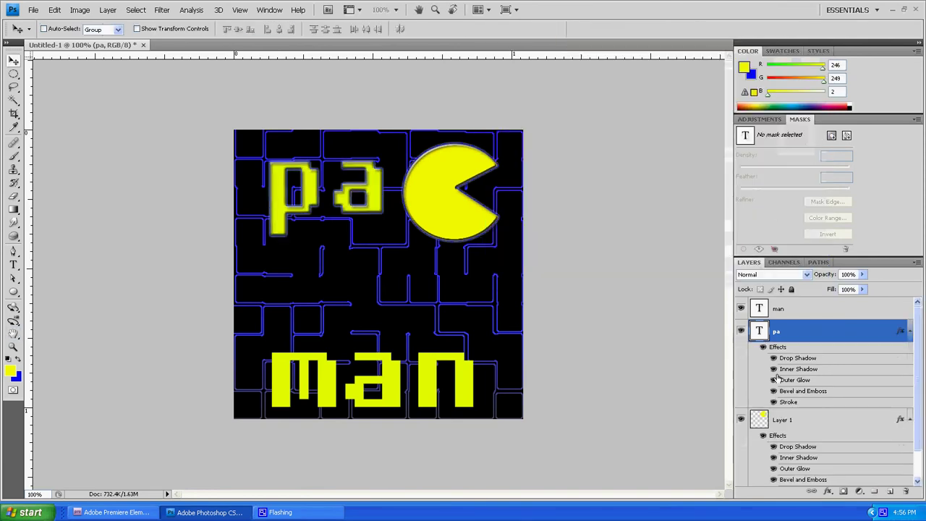
# Step: Give the 'man' text layer a 1 px #2003fc blue Stroke
pyautogui.click(789, 309)
pyautogui.doubleClick(789, 310)
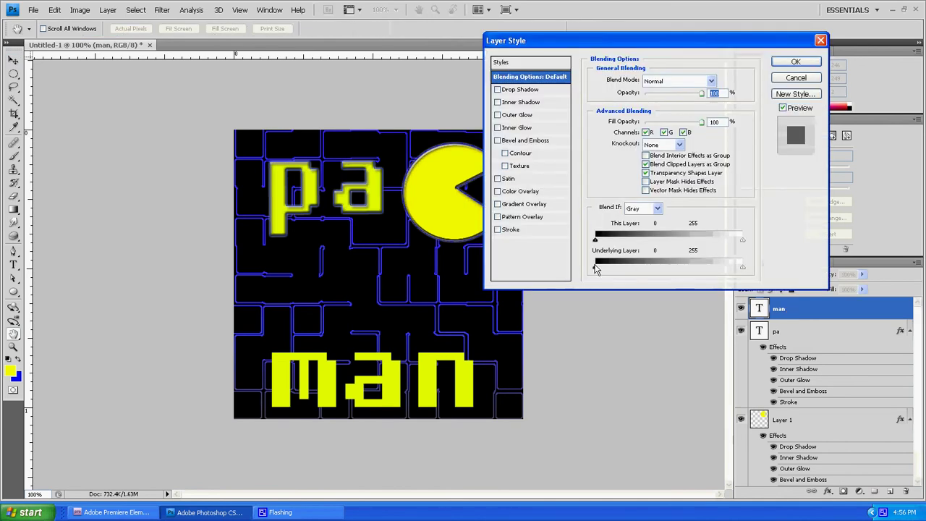
pyautogui.click(510, 230)
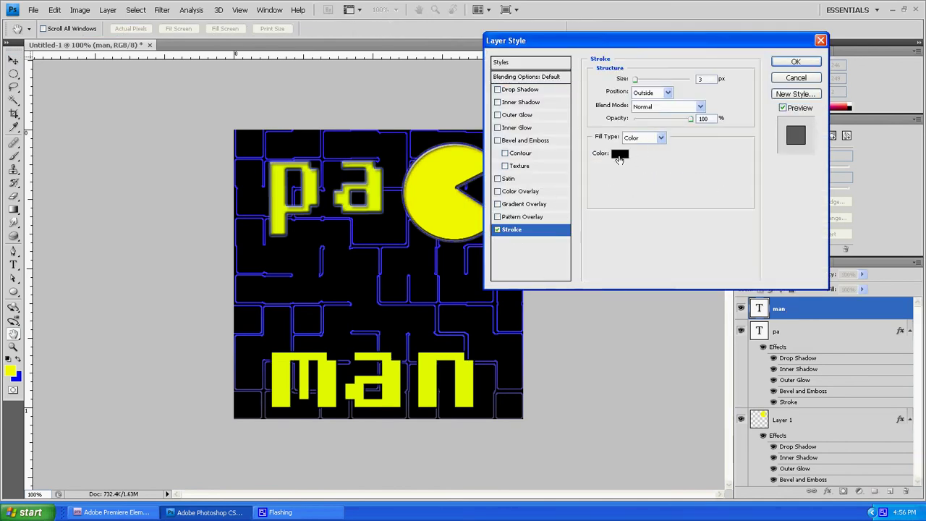
pyautogui.click(617, 155)
pyautogui.click(680, 231)
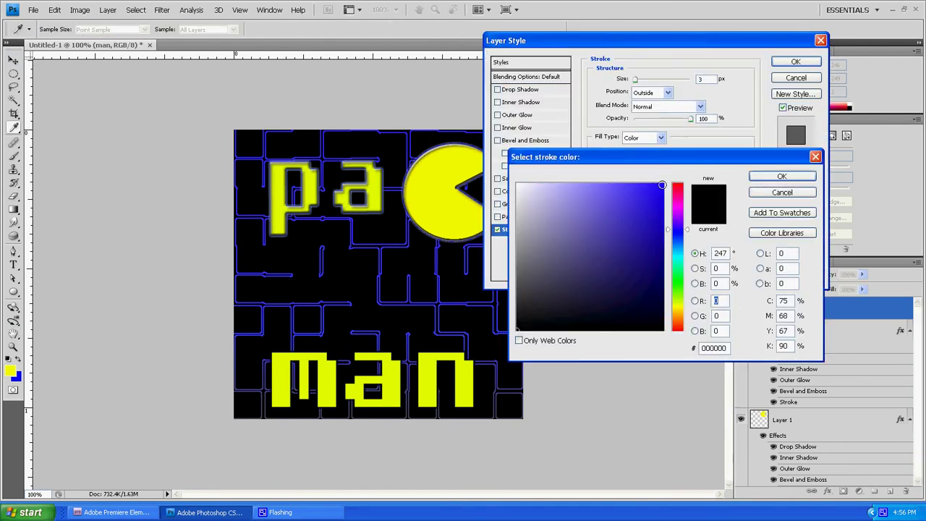
pyautogui.click(662, 186)
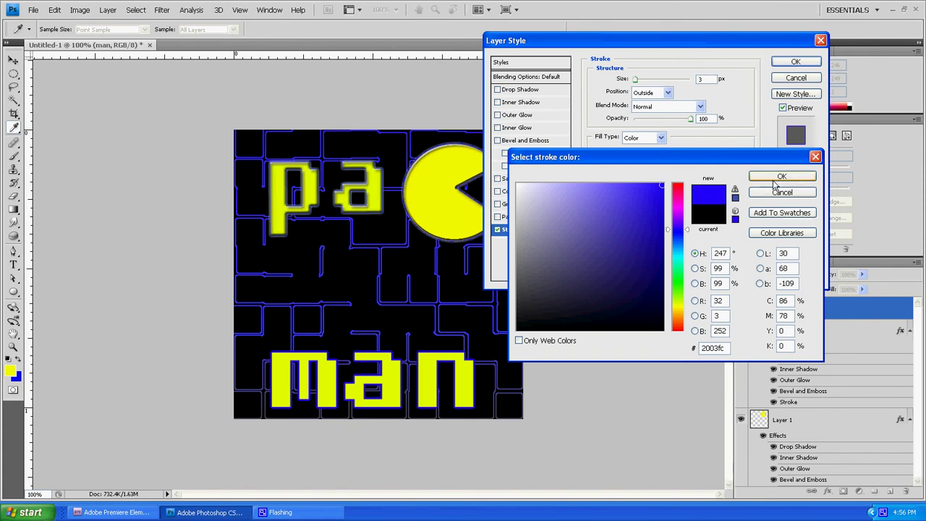
pyautogui.click(771, 179)
pyautogui.moveTo(635, 82); pyautogui.dragTo(632, 83)
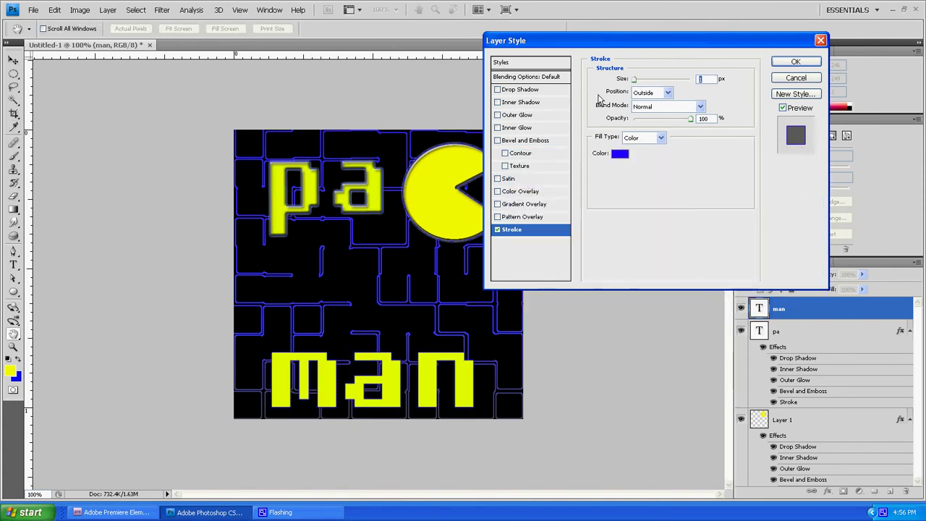
# Step: Enable Drop Shadow, Inner Shadow, Outer Glow, and Bevel and Emboss with Contour on 'man'
pyautogui.click(512, 90)
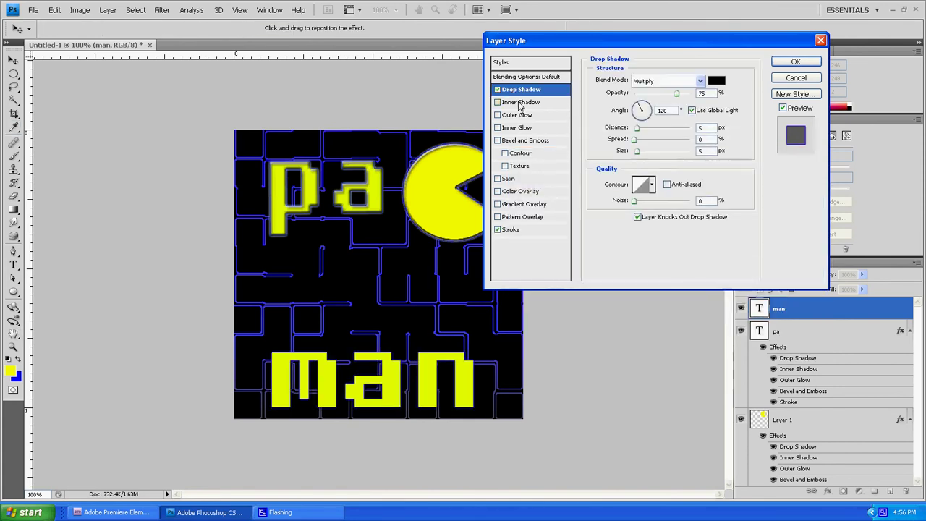
pyautogui.click(513, 102)
pyautogui.click(516, 115)
pyautogui.click(521, 141)
pyautogui.click(520, 154)
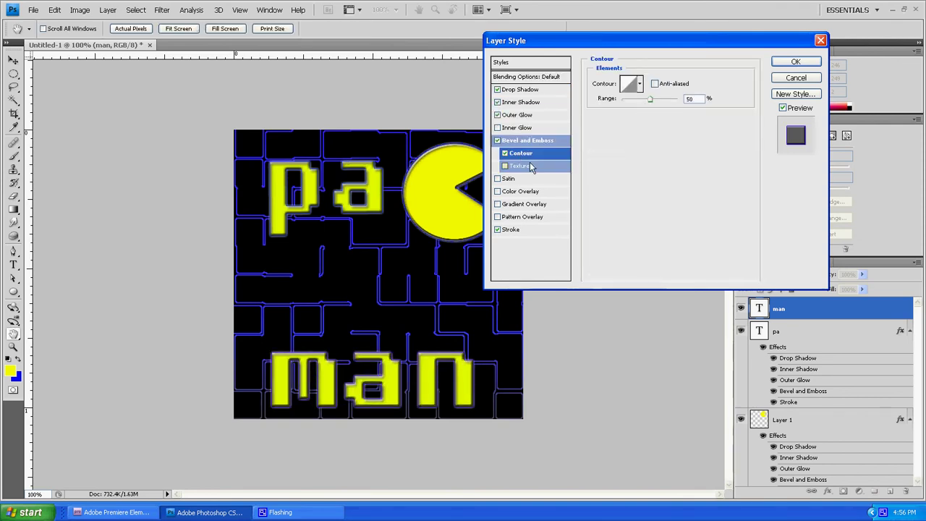
pyautogui.click(811, 64)
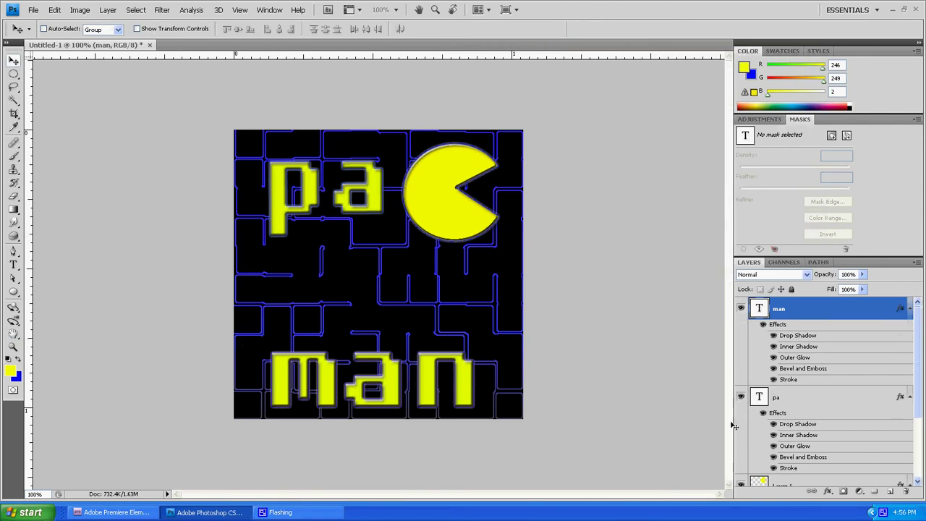
# Step: Move the 'man' text a few pixels right along the maze bottom
pyautogui.moveTo(432, 404); pyautogui.dragTo(437, 408)
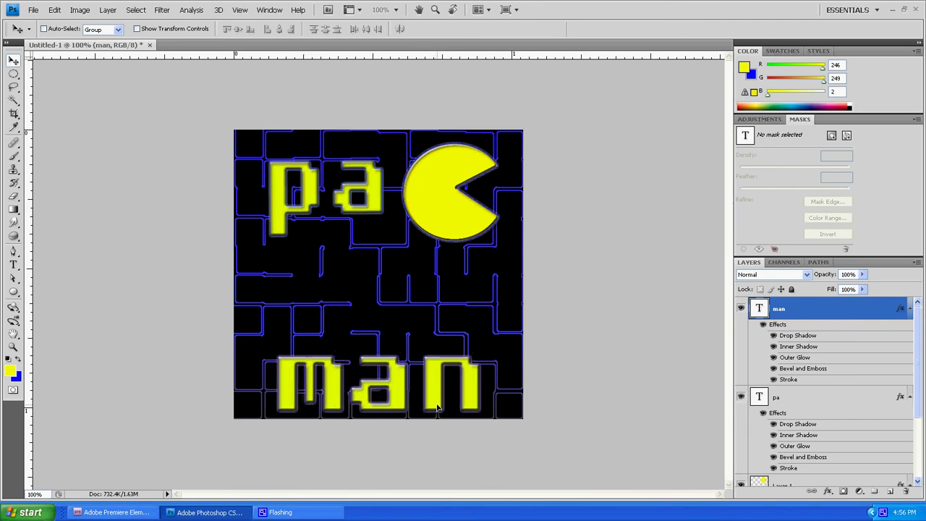
pyautogui.moveTo(439, 408); pyautogui.dragTo(438, 403)
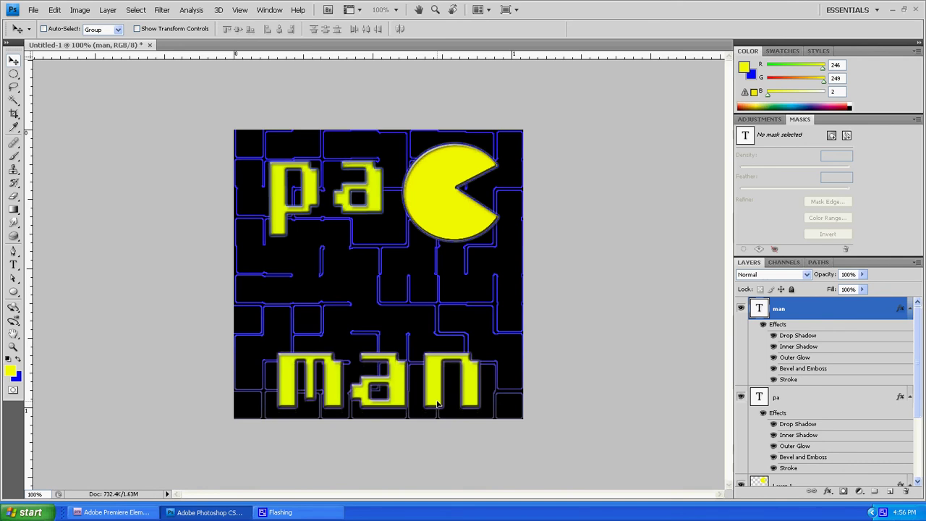